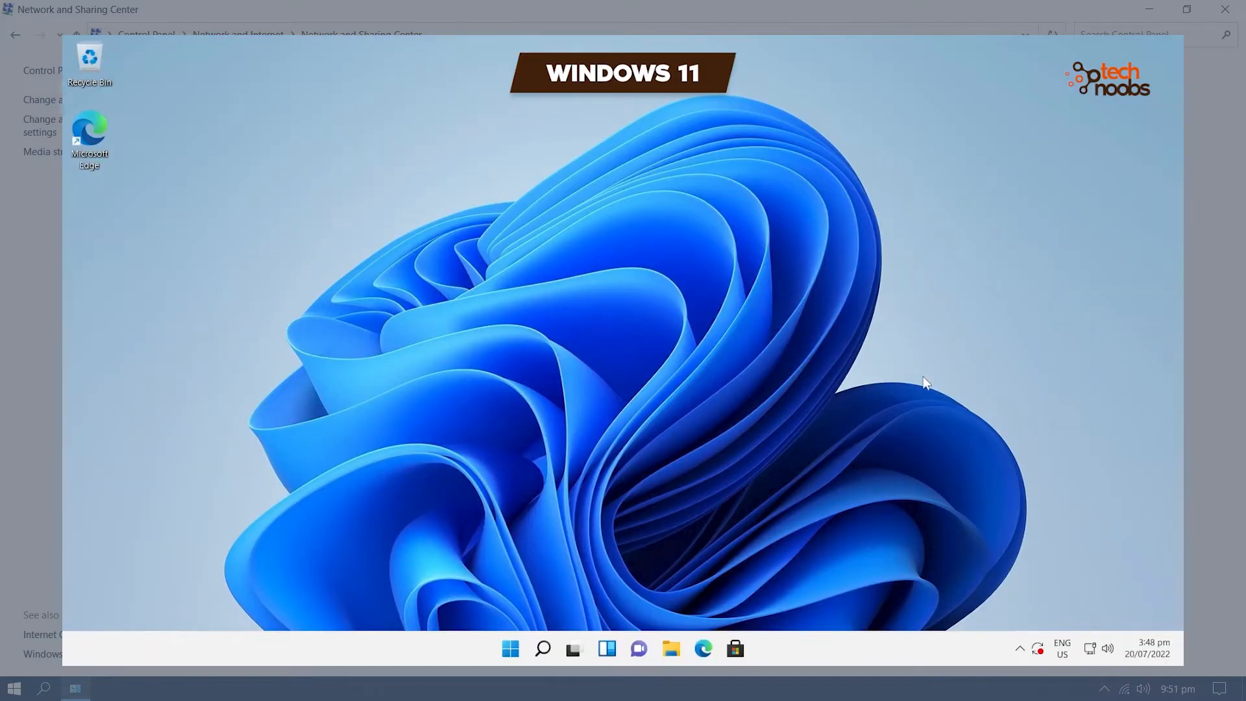
# On the Windows 11 PC, open the Ethernet connection's page in the Network & internet settings.
pyautogui.rightClick(1092, 650)
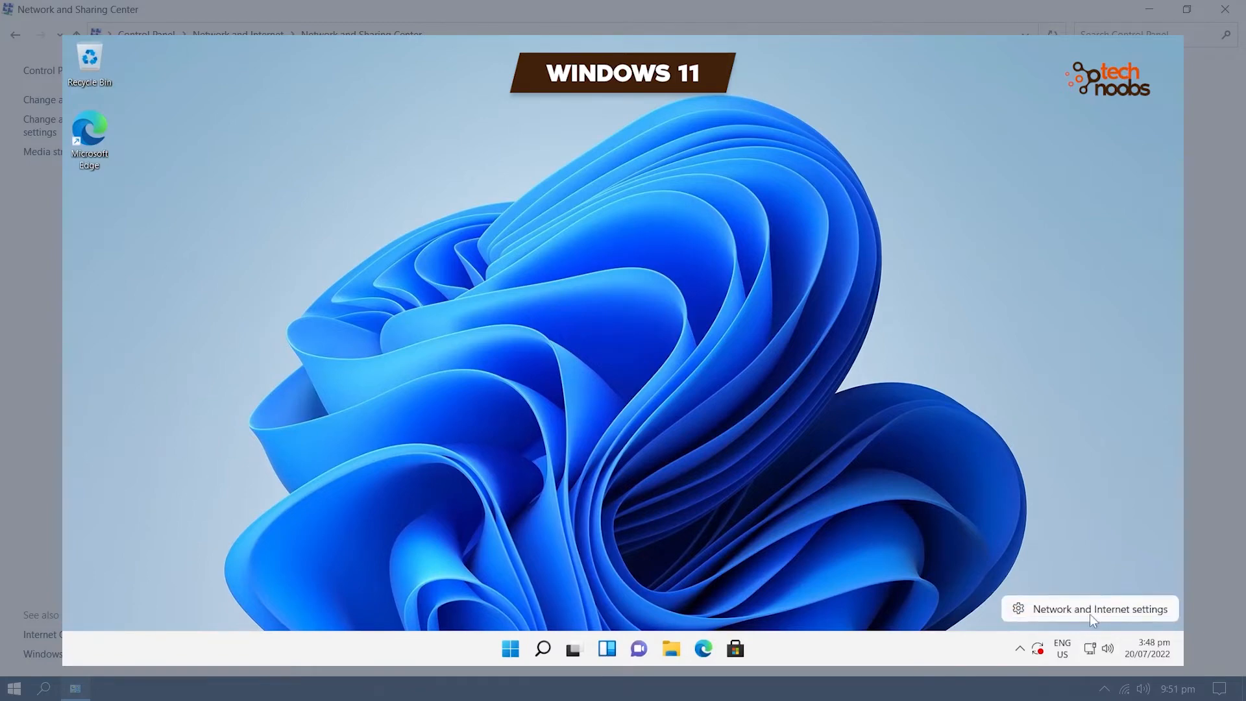
pyautogui.click(1090, 611)
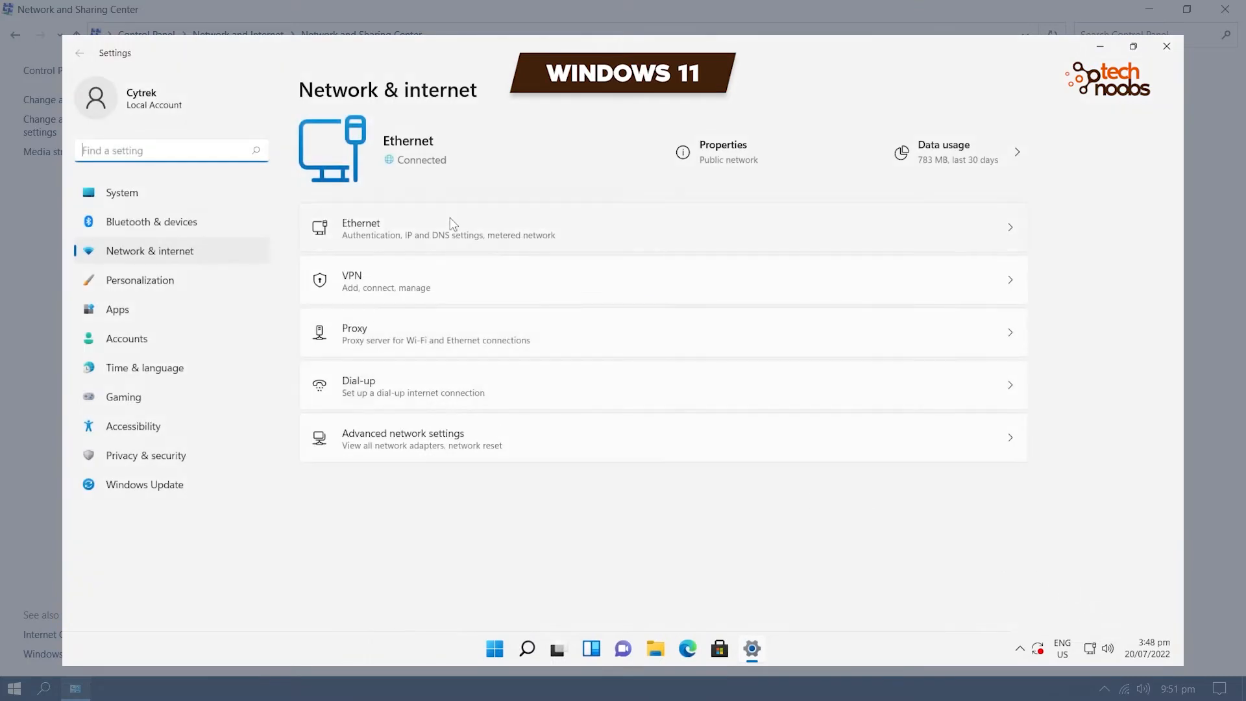
pyautogui.click(416, 233)
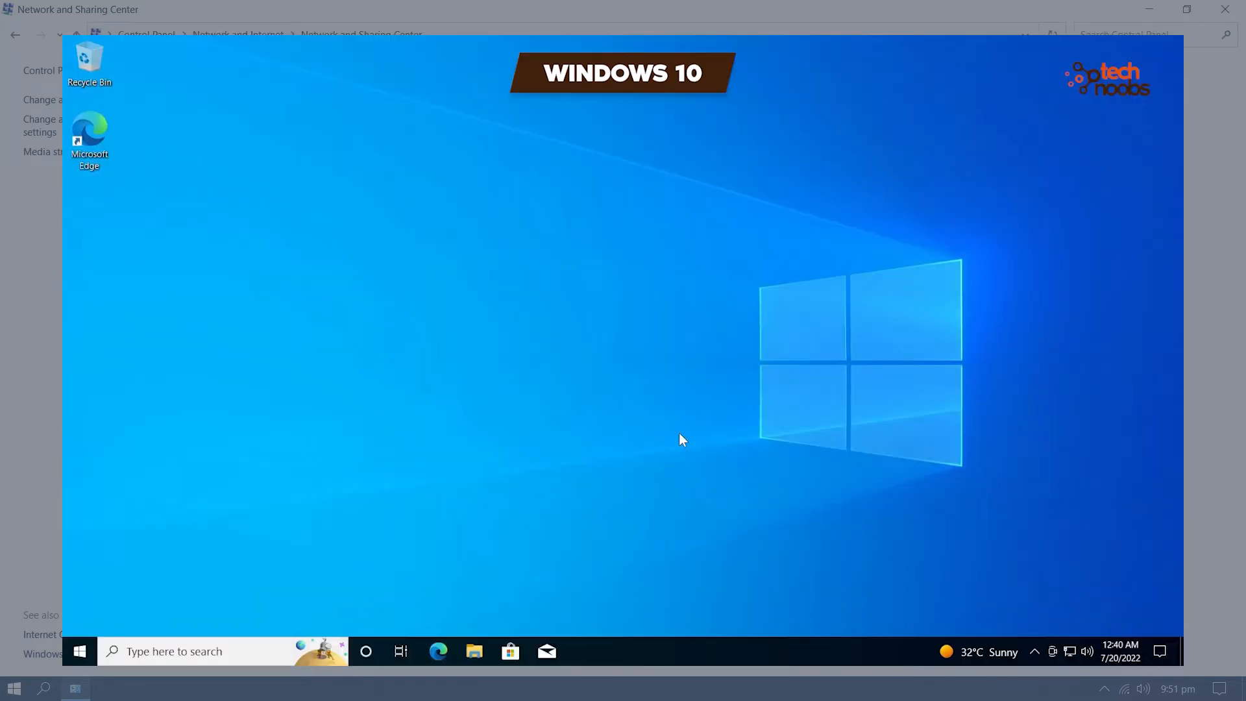
# On the Windows 10 PC, set the network profile of the Ethernet connection Network 2 to Private.
pyautogui.rightClick(1071, 652)
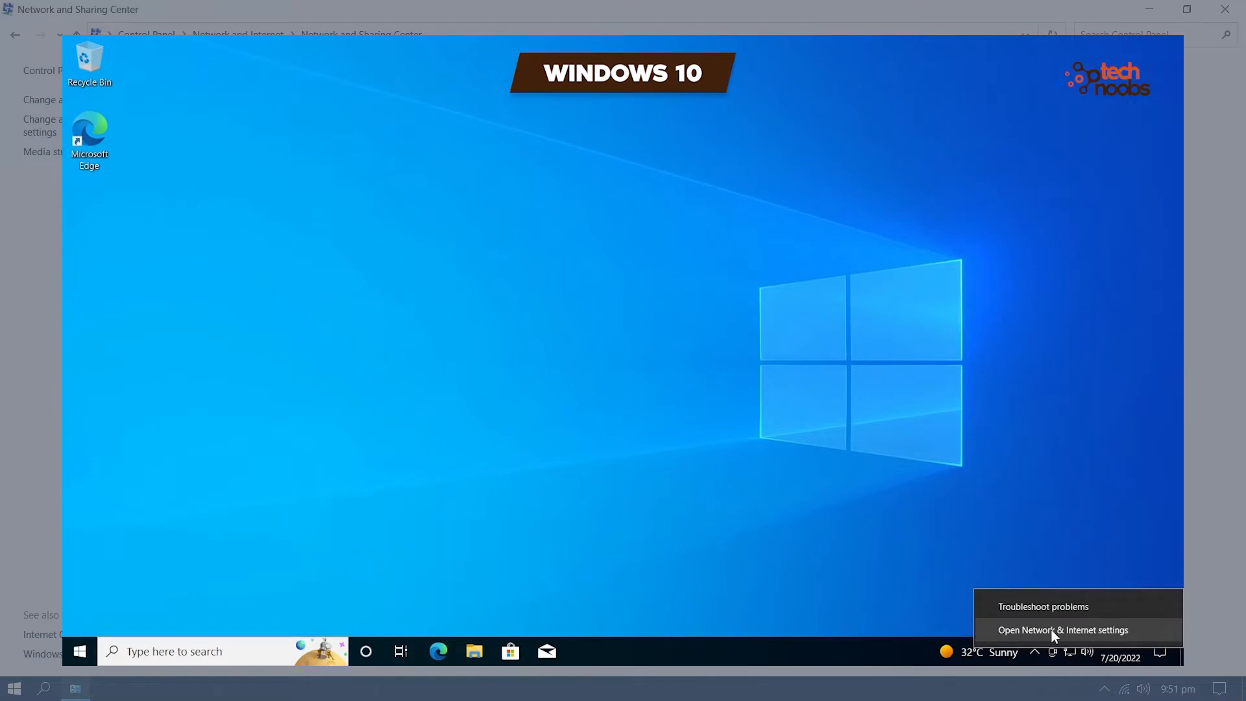
pyautogui.click(1055, 631)
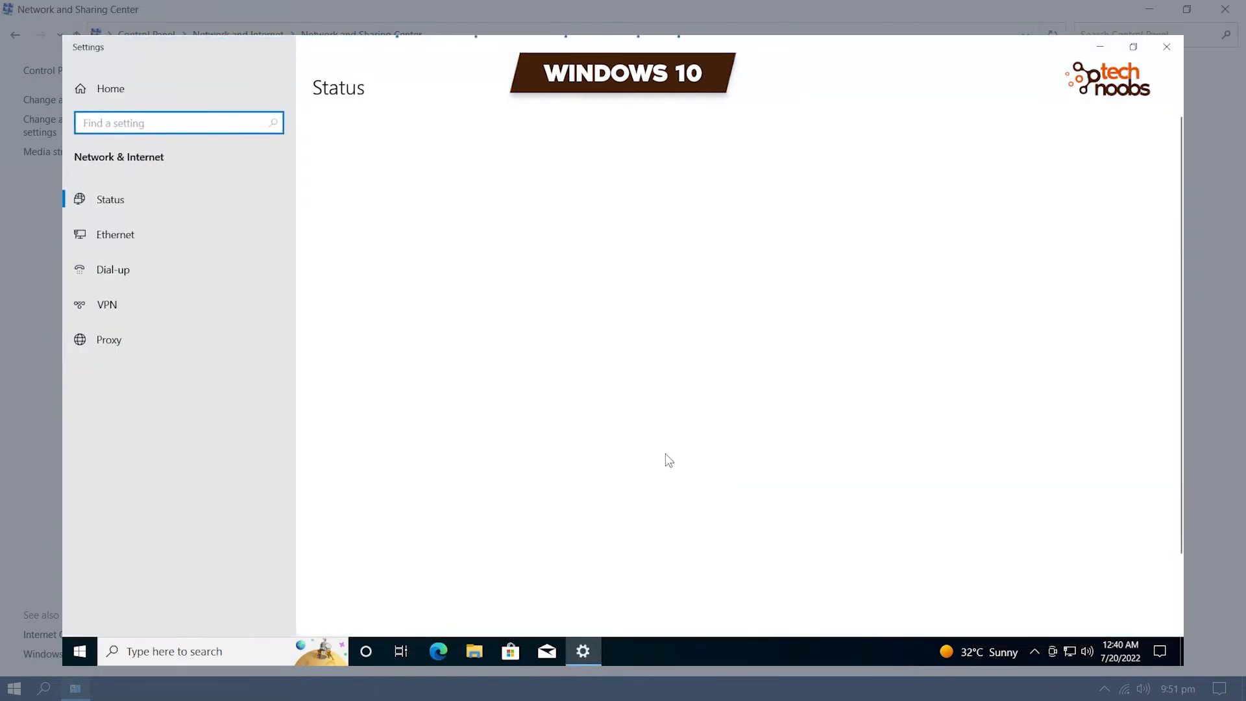
pyautogui.click(120, 234)
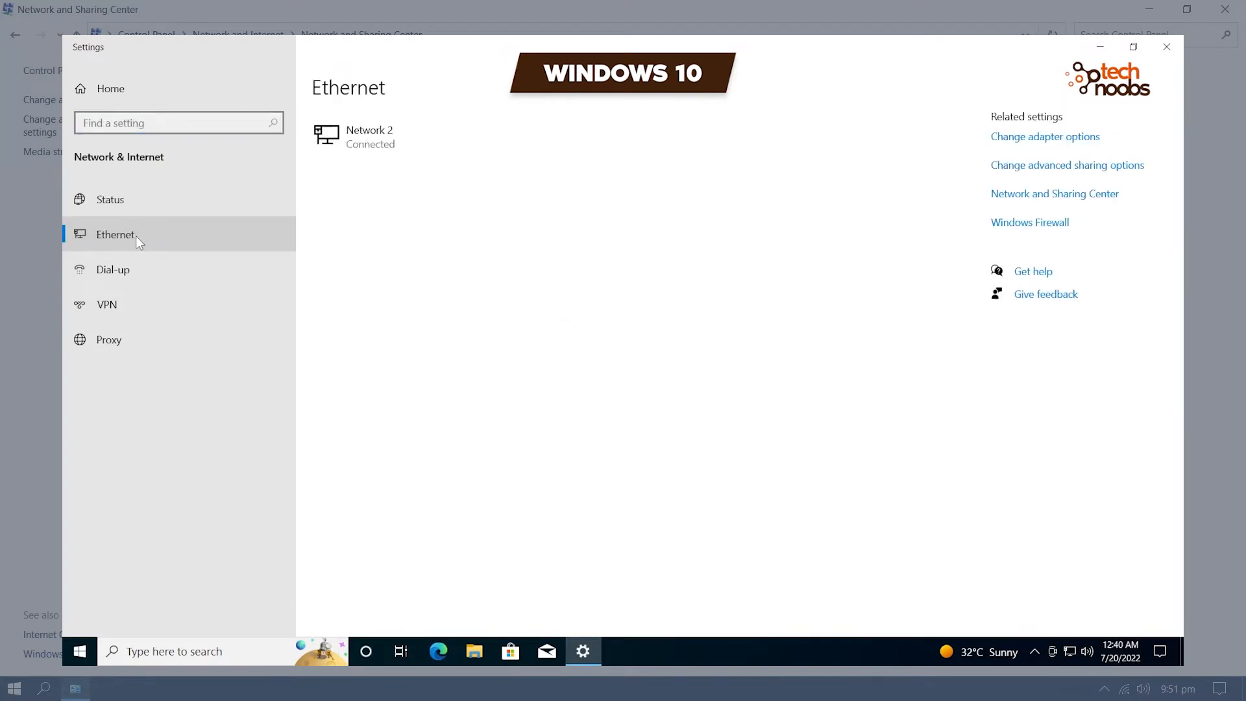
pyautogui.click(375, 144)
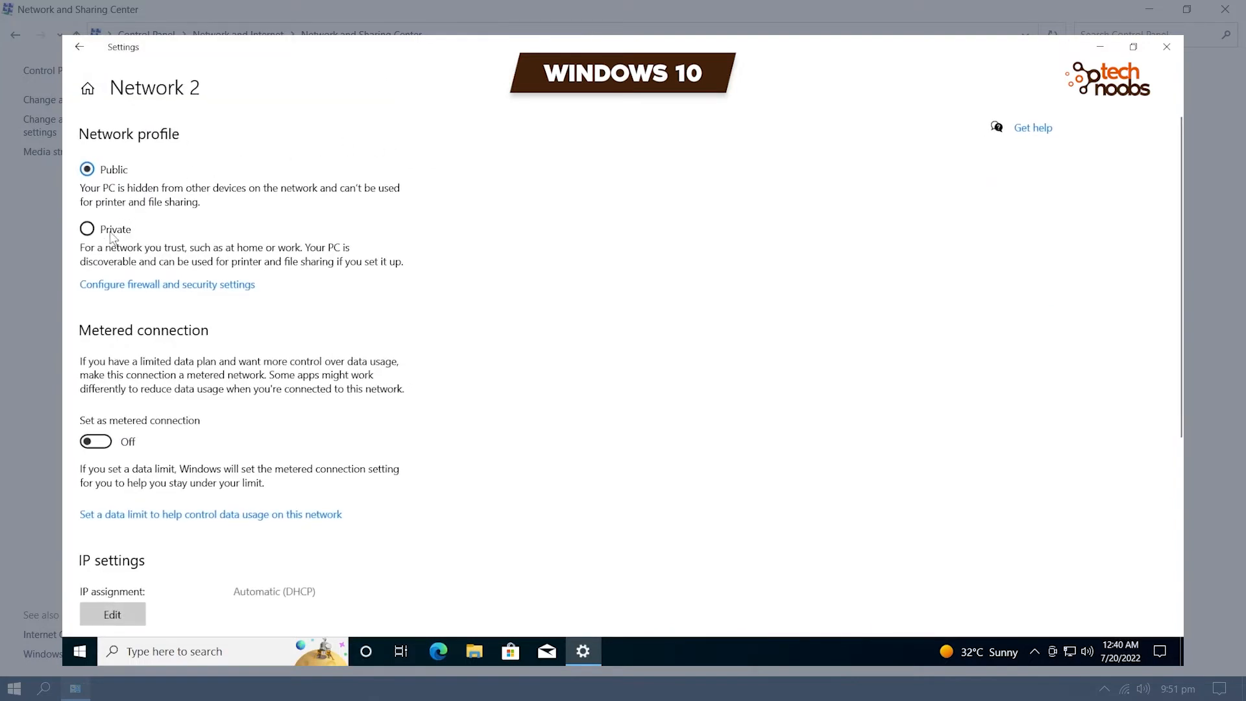
pyautogui.click(89, 230)
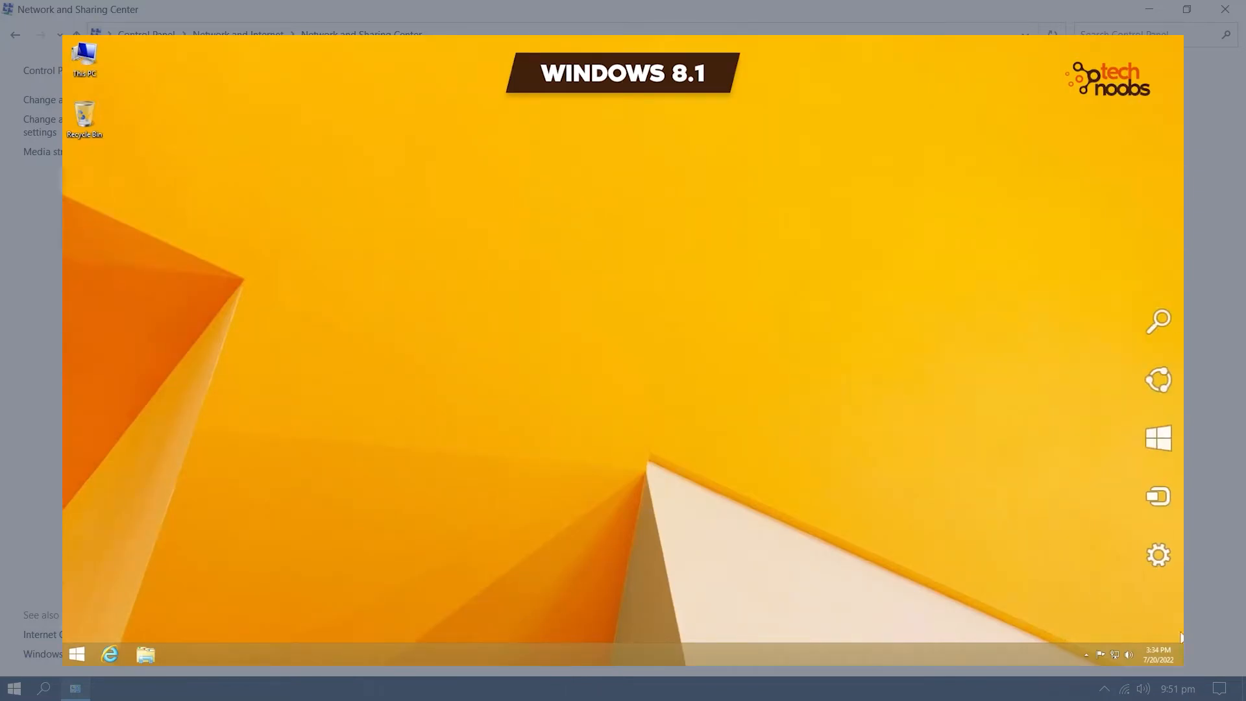
# On the Windows 8.1 PC, turn on finding devices and content for the Ethernet connection Network 2.
pyautogui.moveTo(1158, 556)
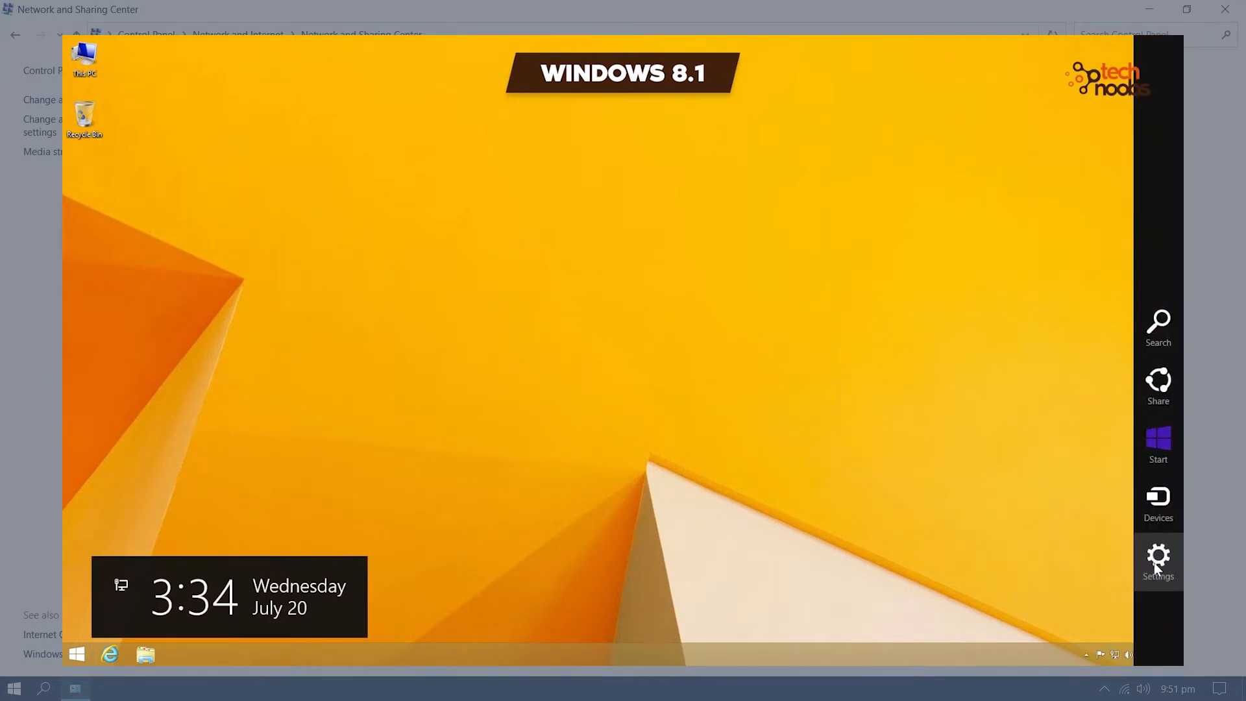
pyautogui.click(1154, 563)
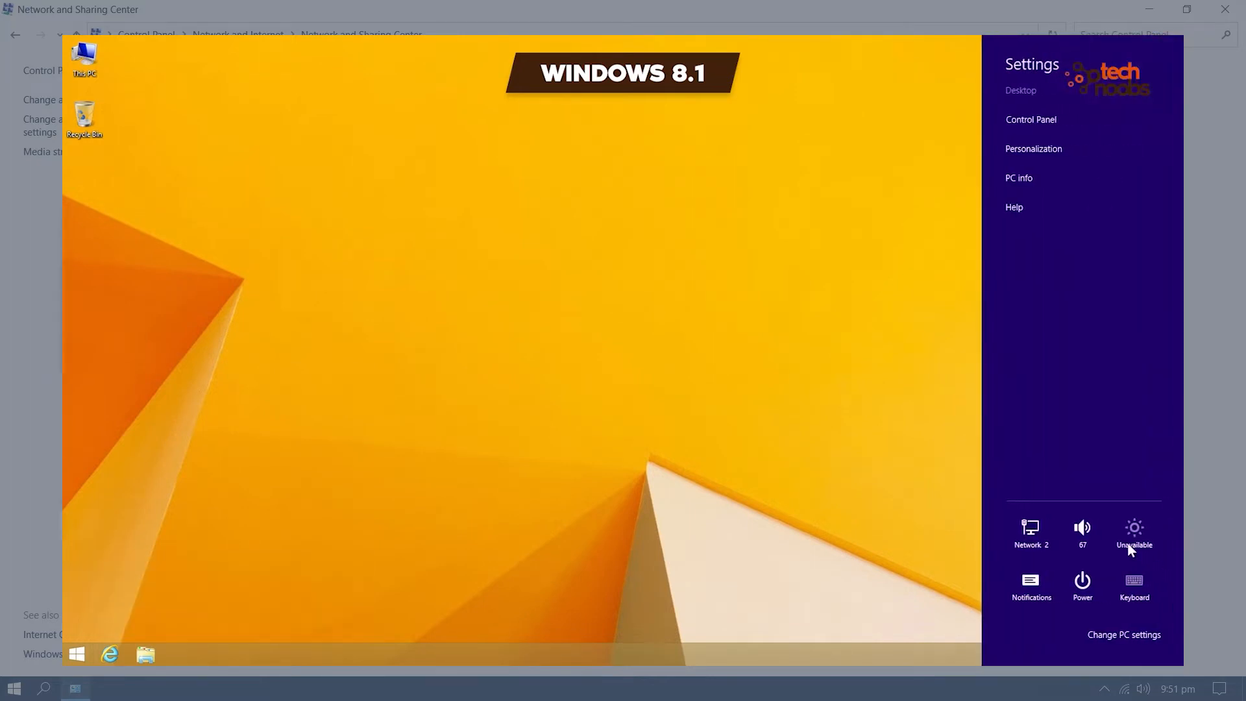
pyautogui.click(1127, 632)
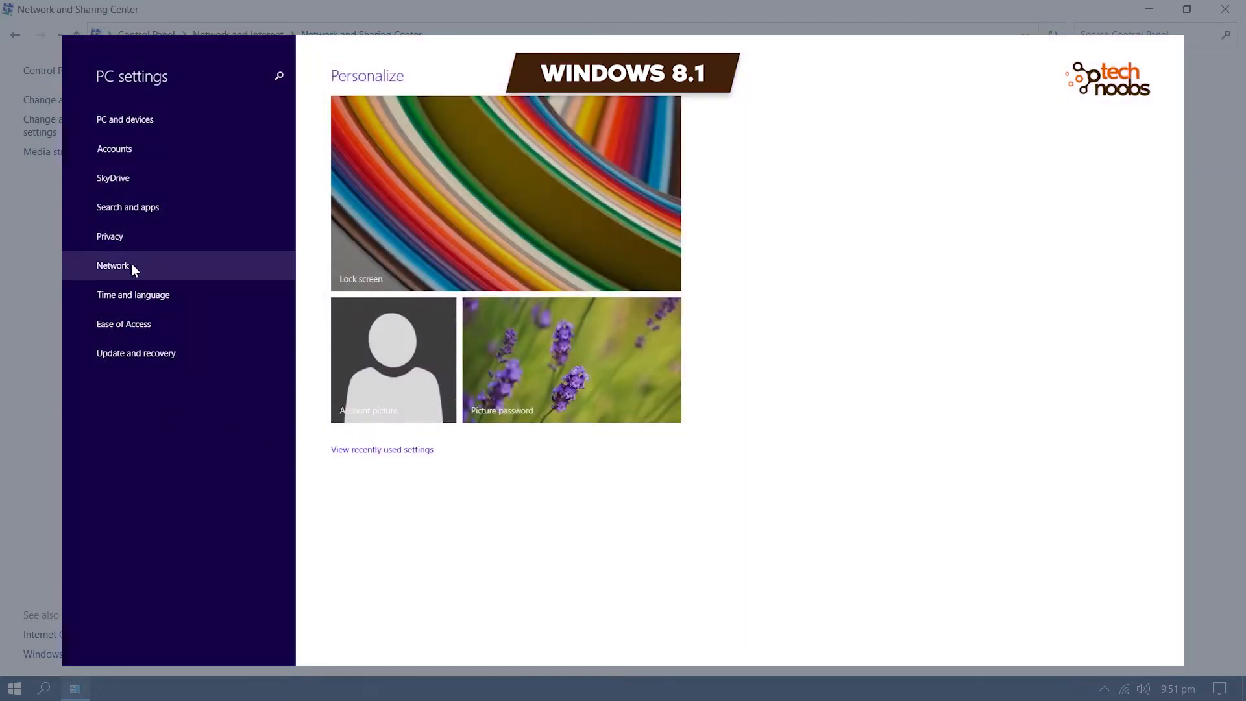
pyautogui.click(112, 266)
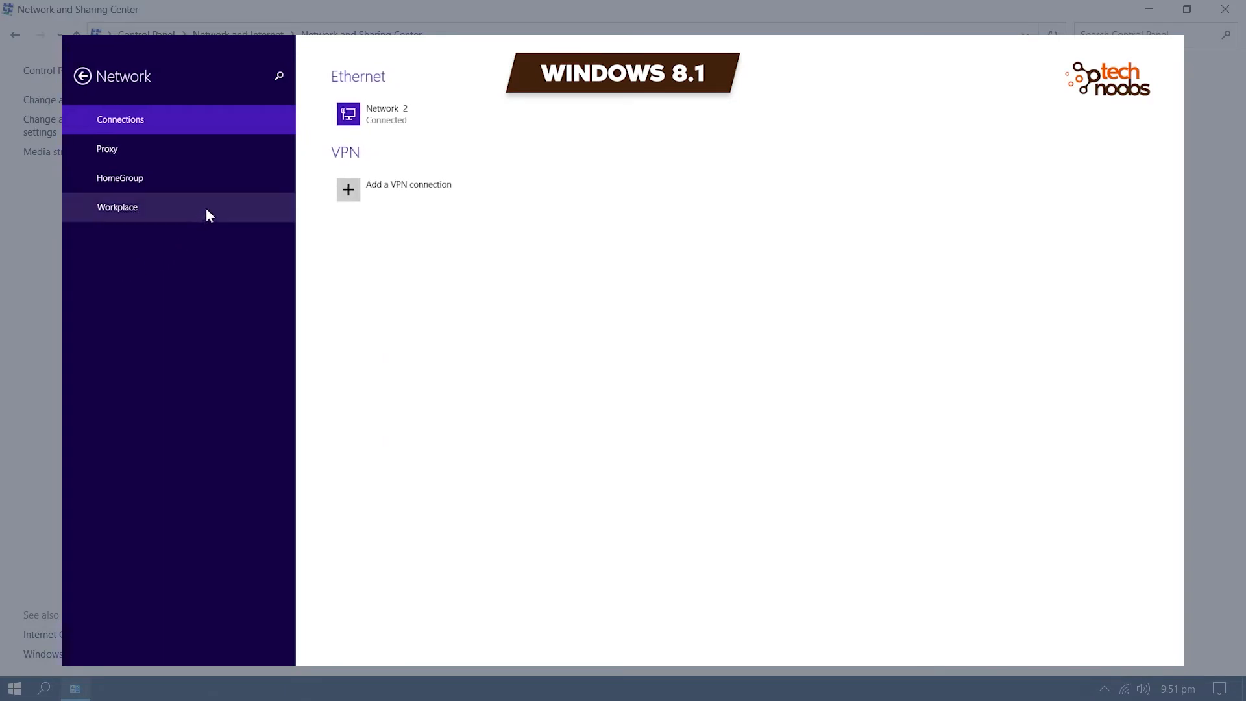
pyautogui.click(400, 118)
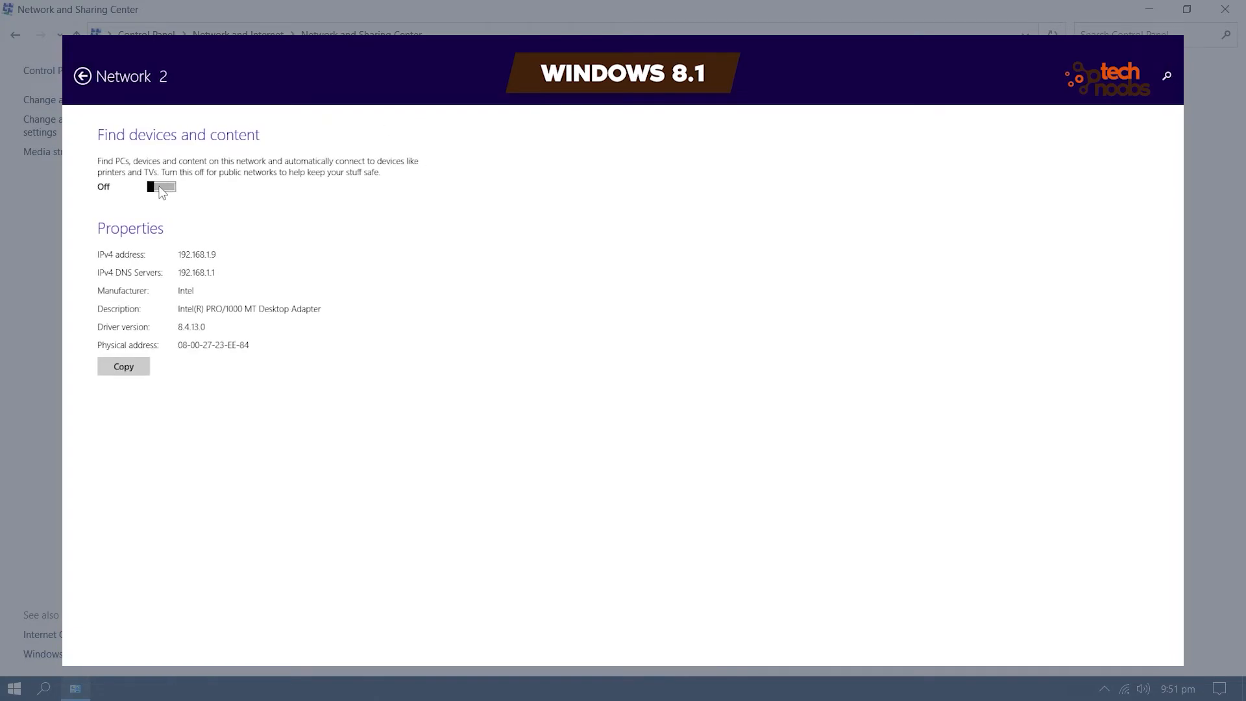
pyautogui.click(160, 187)
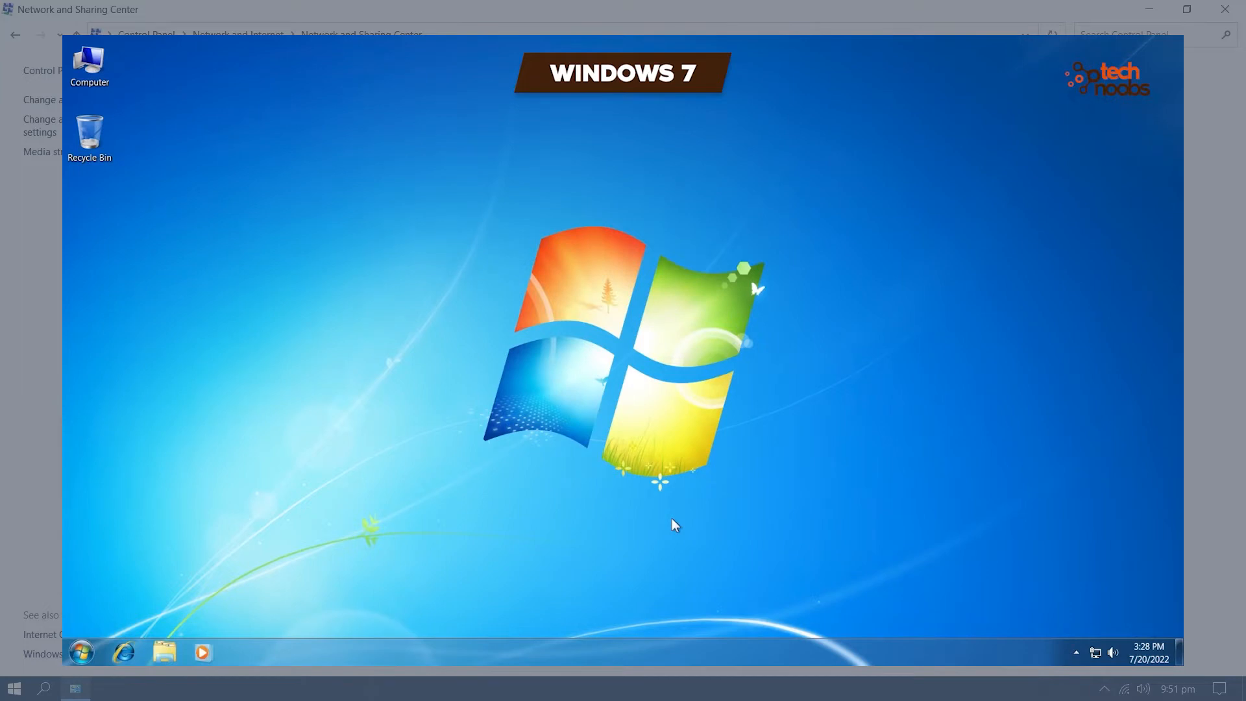
# On the Windows 7 PC, change the location of the Network 2 network to Home network.
pyautogui.rightClick(1096, 652)
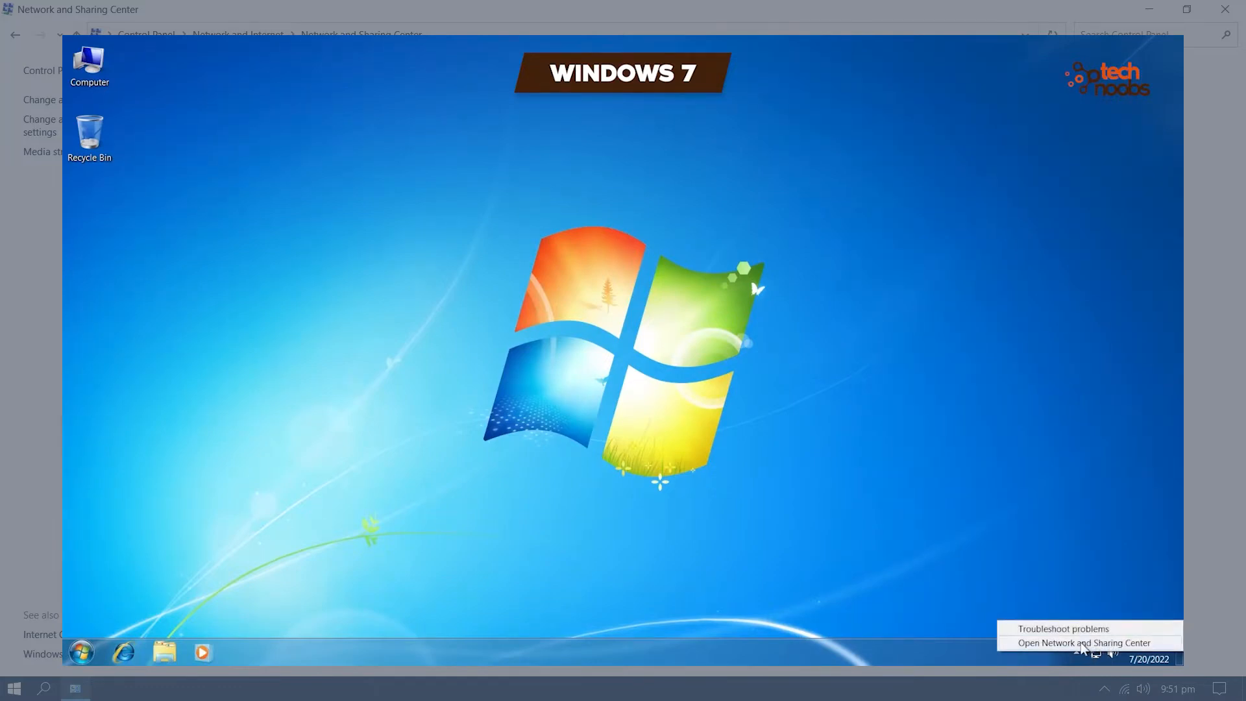
pyautogui.click(1081, 643)
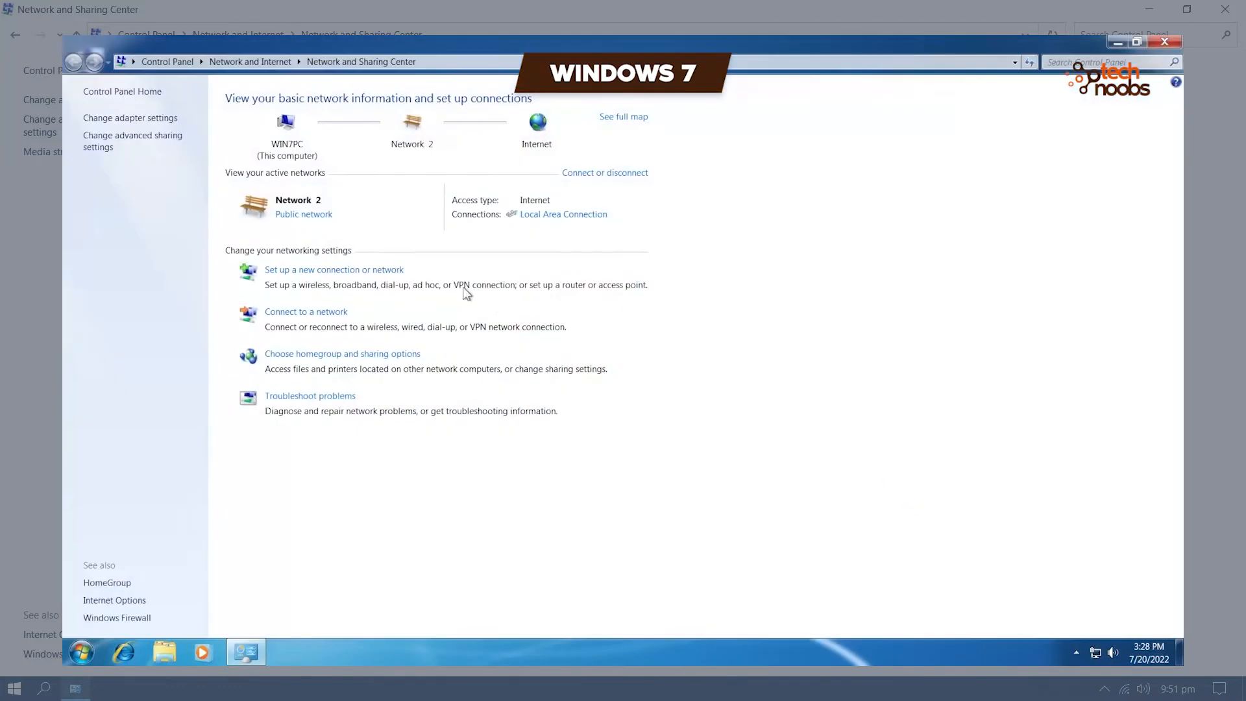
pyautogui.click(303, 220)
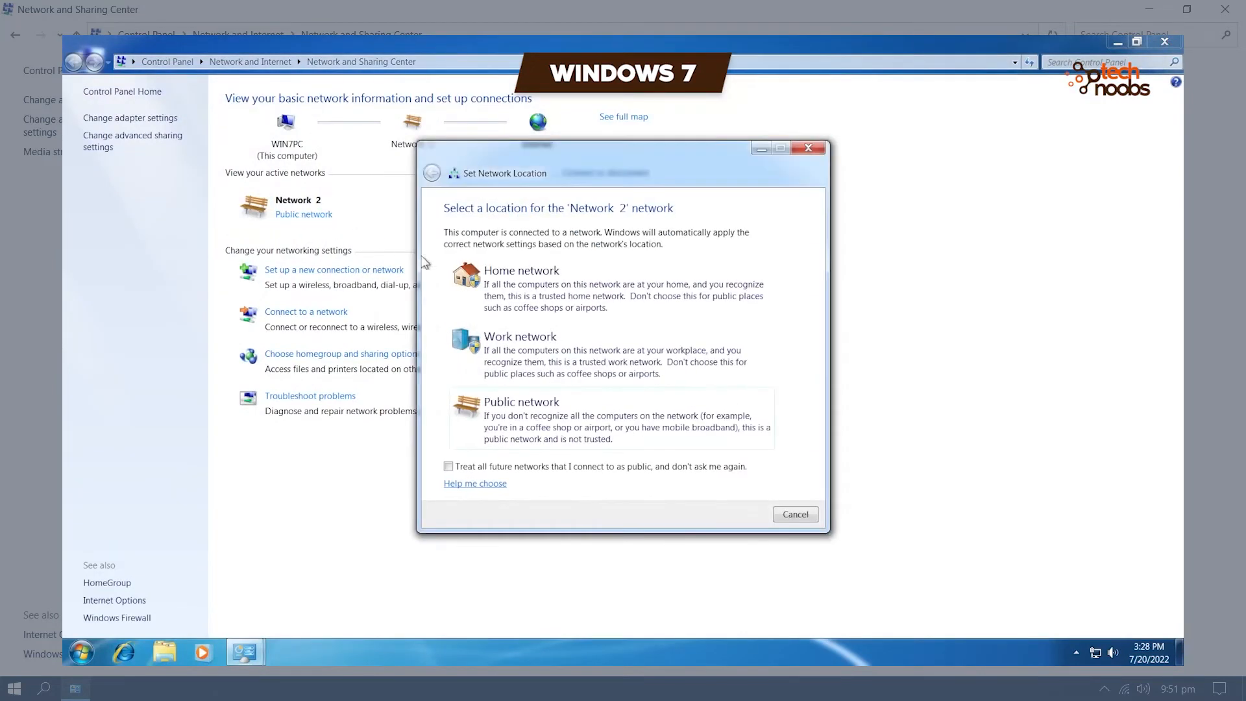
pyautogui.click(526, 285)
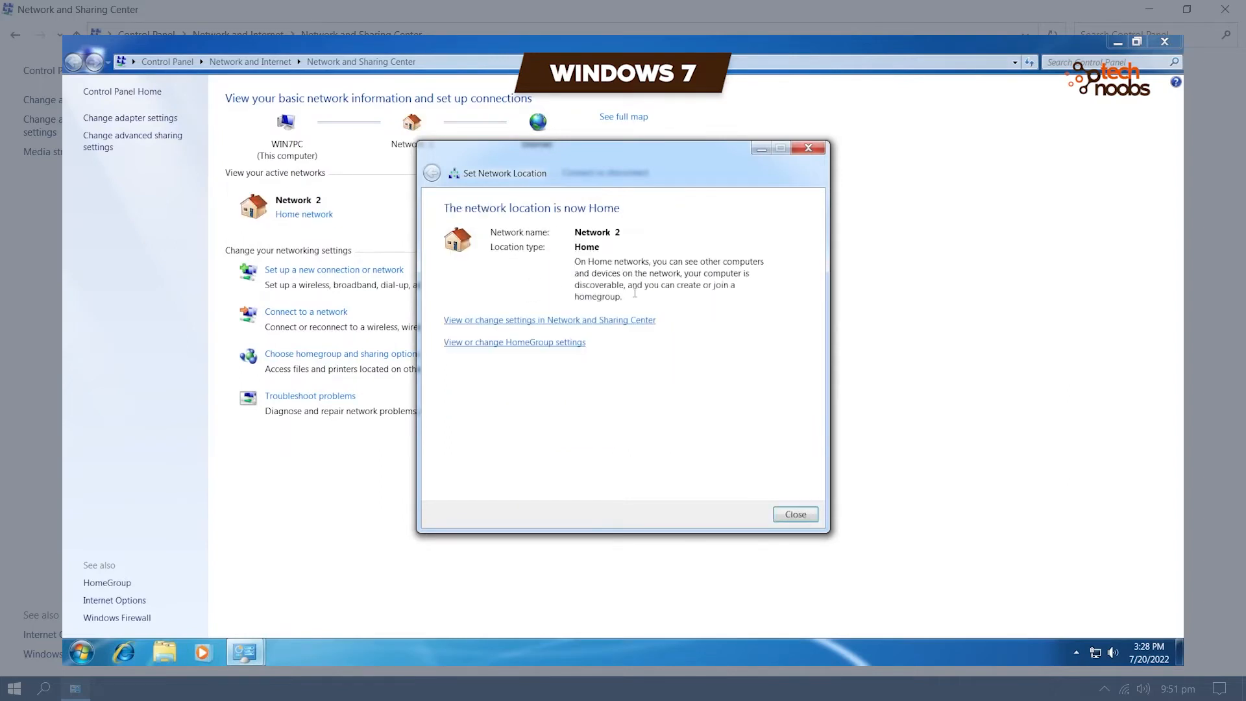
pyautogui.click(793, 514)
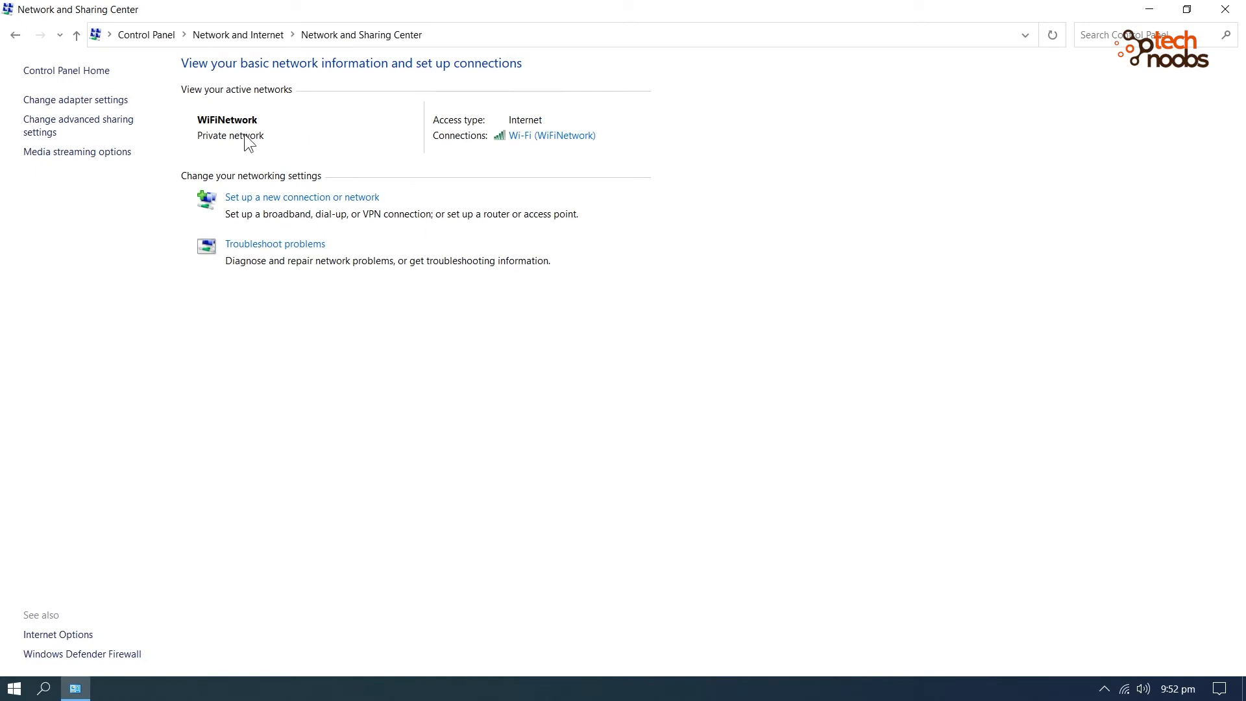
# In the advanced sharing settings, turn on network discovery and file and printer sharing for the Private profile.
pyautogui.click(103, 127)
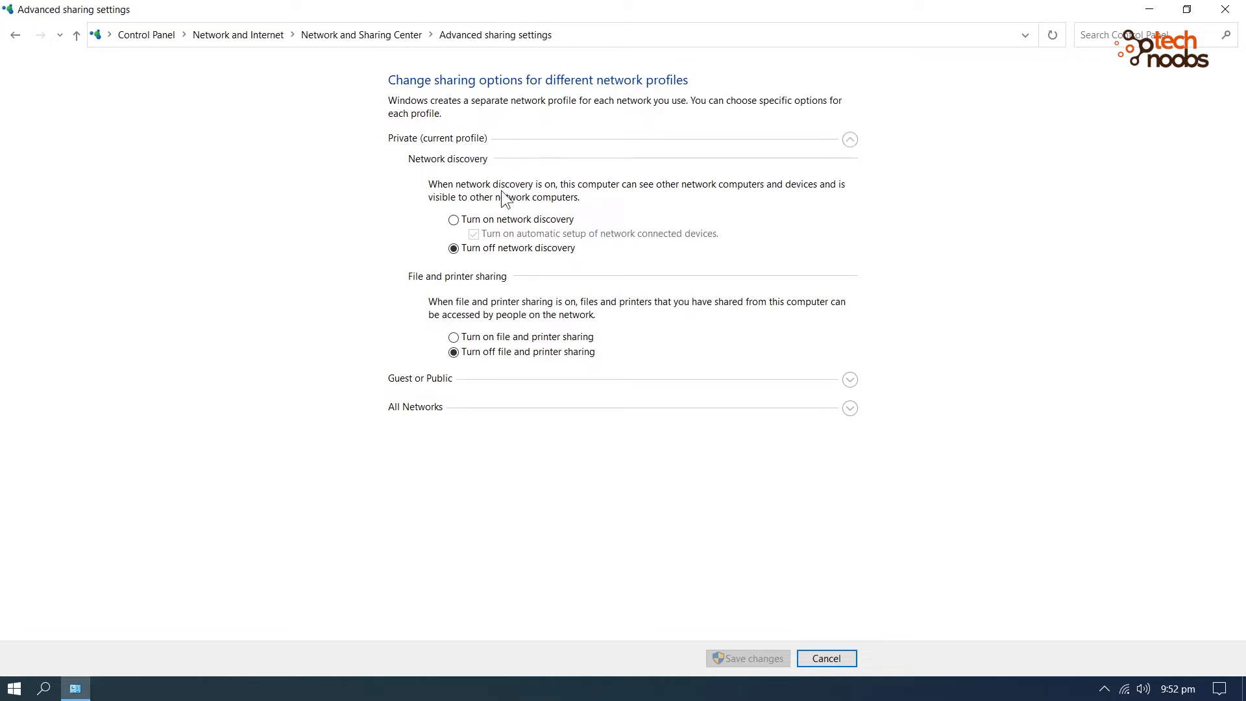
pyautogui.click(454, 220)
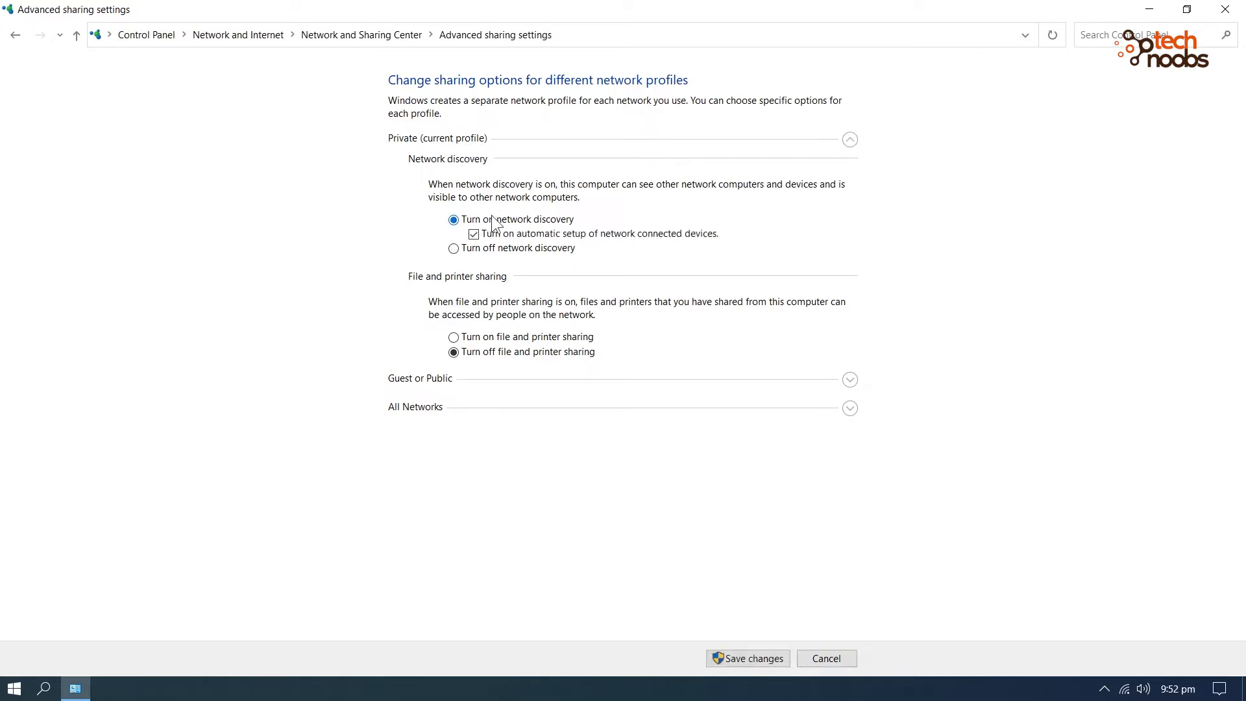
pyautogui.click(458, 336)
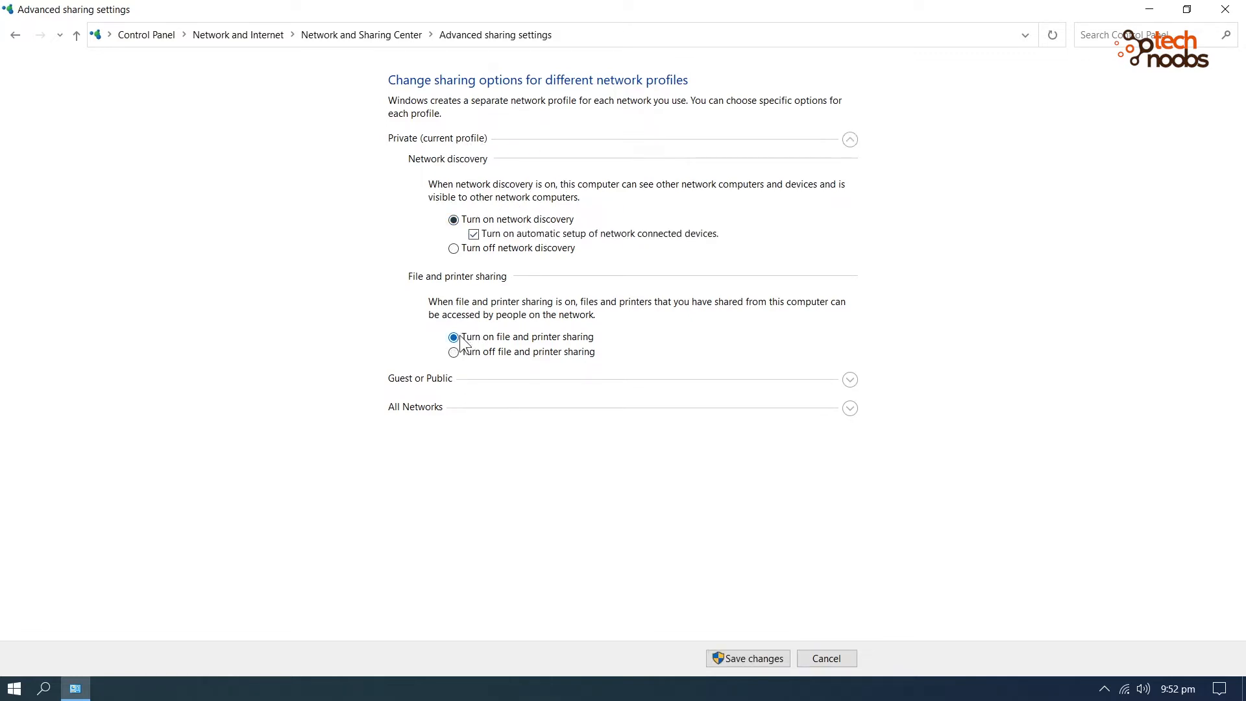
# Turn on network discovery and file and printer sharing for the Guest or Public profile.
pyautogui.click(741, 383)
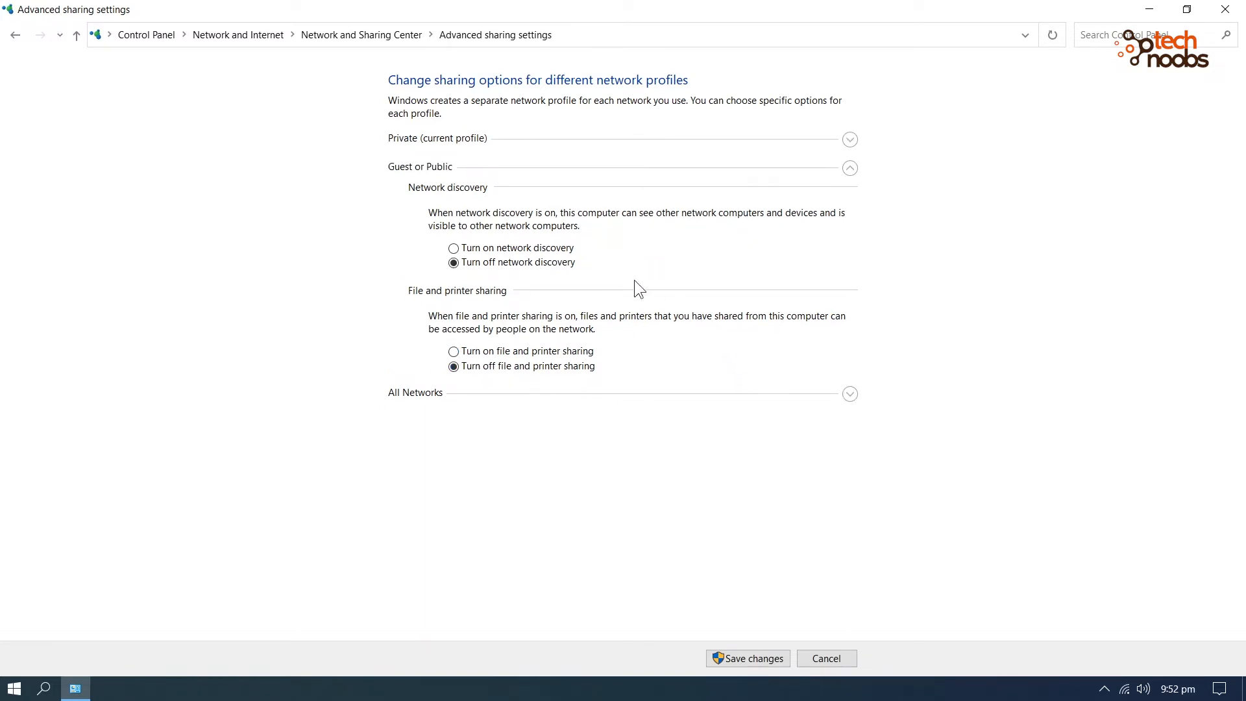
pyautogui.click(461, 248)
pyautogui.click(462, 352)
# Show the sharing options for All Networks and save the advanced sharing changes.
pyautogui.click(714, 394)
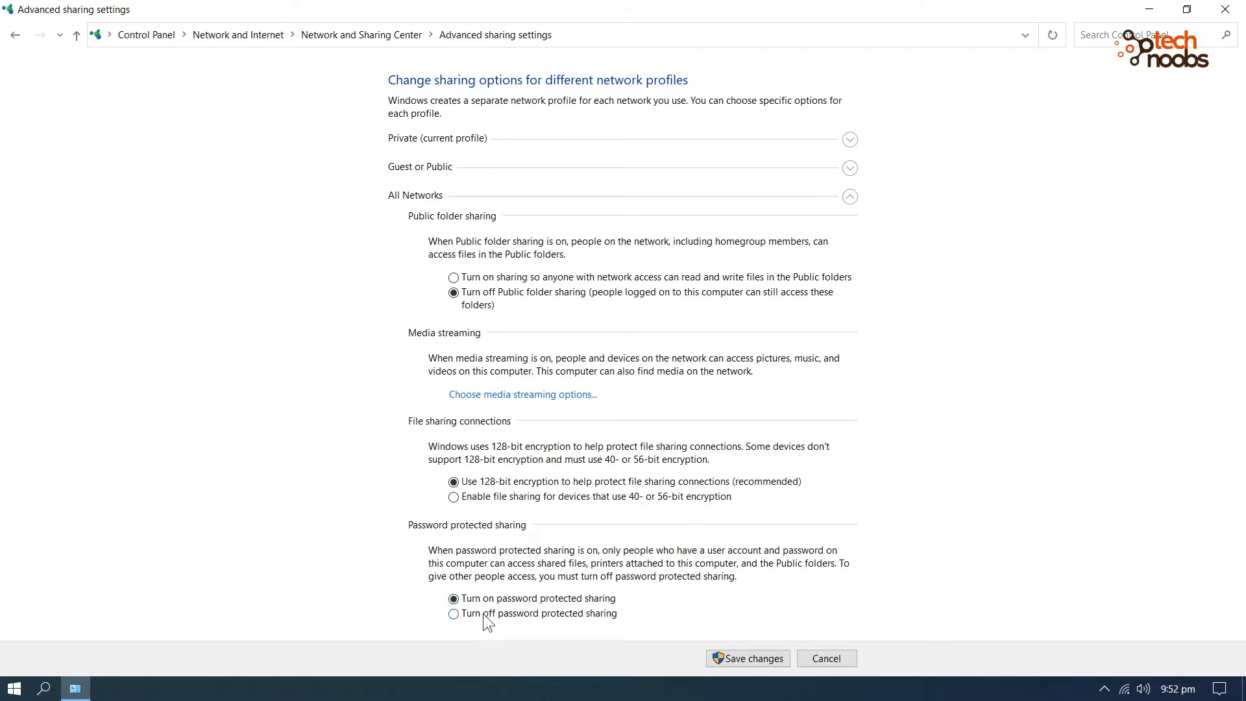
pyautogui.click(762, 657)
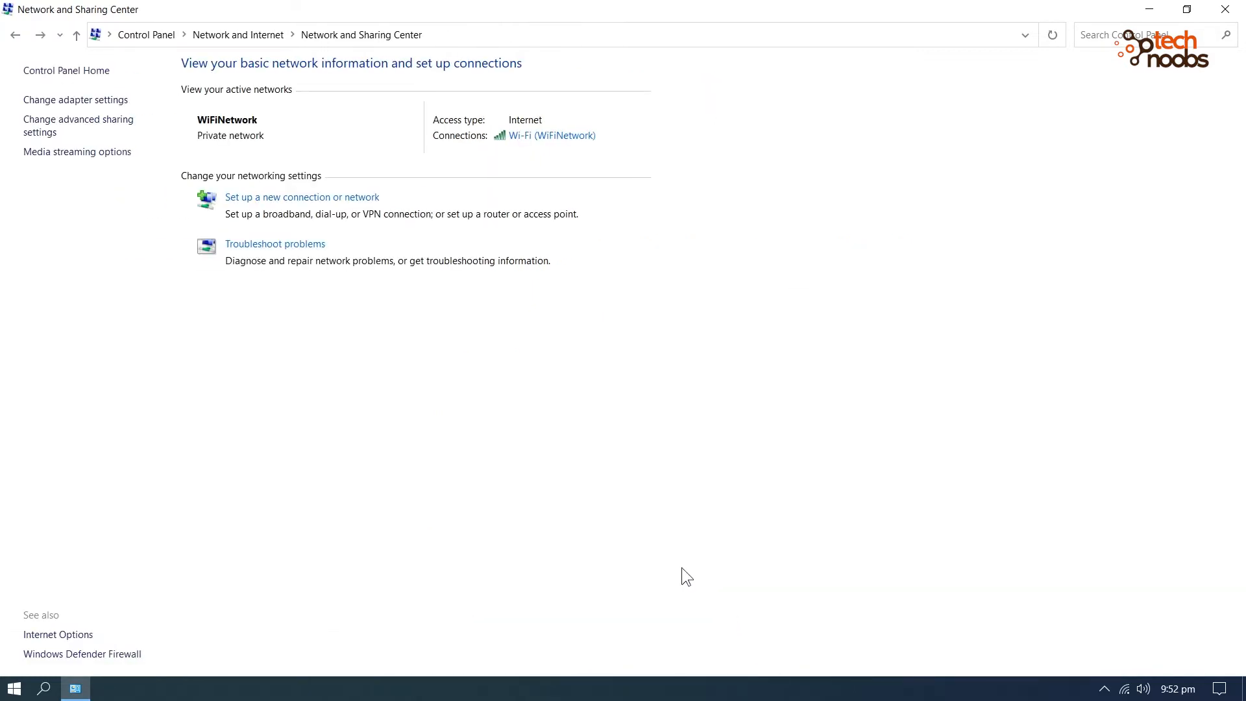
# Check the IPv4 address in the Wi-Fi connection's network details, and close the details and status windows.
pyautogui.click(553, 137)
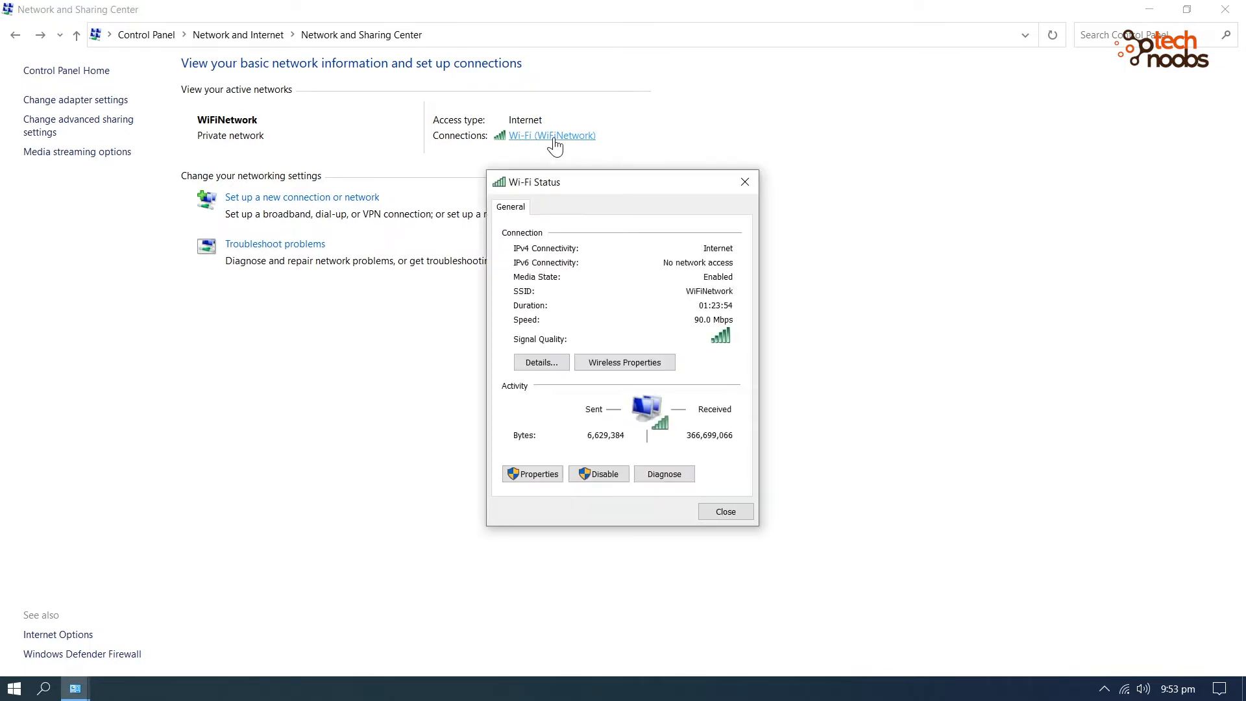
pyautogui.click(541, 363)
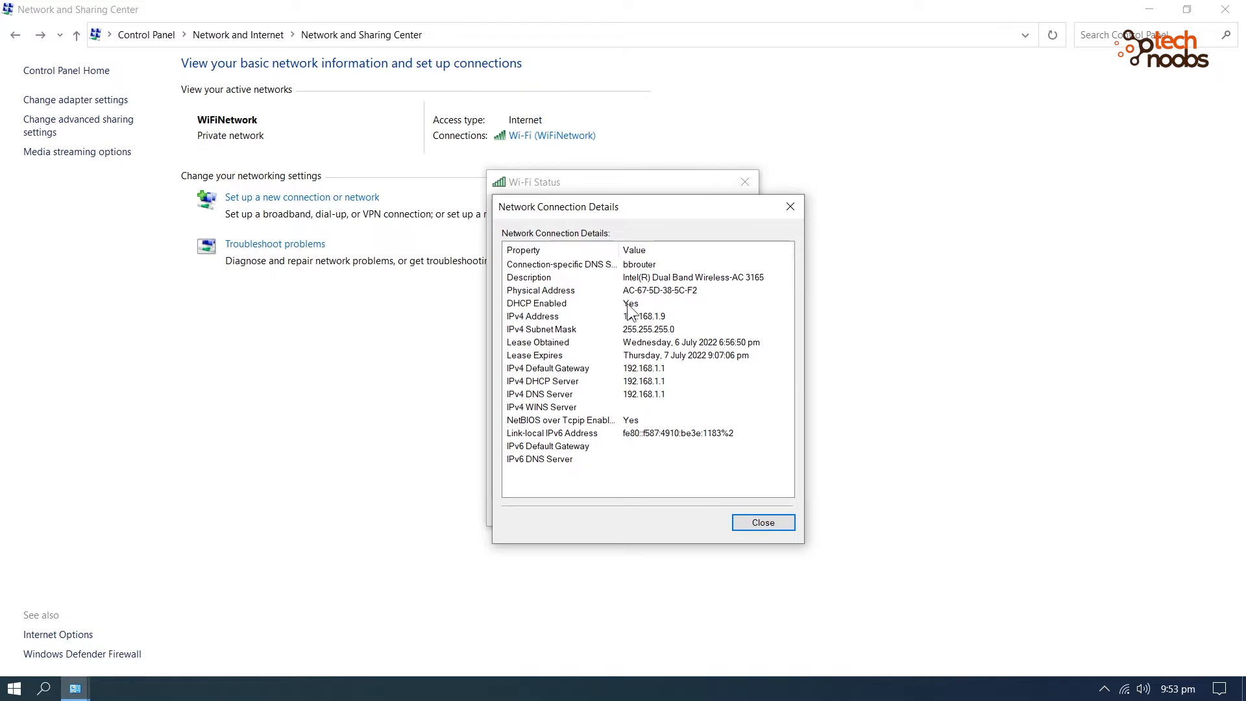
pyautogui.click(535, 316)
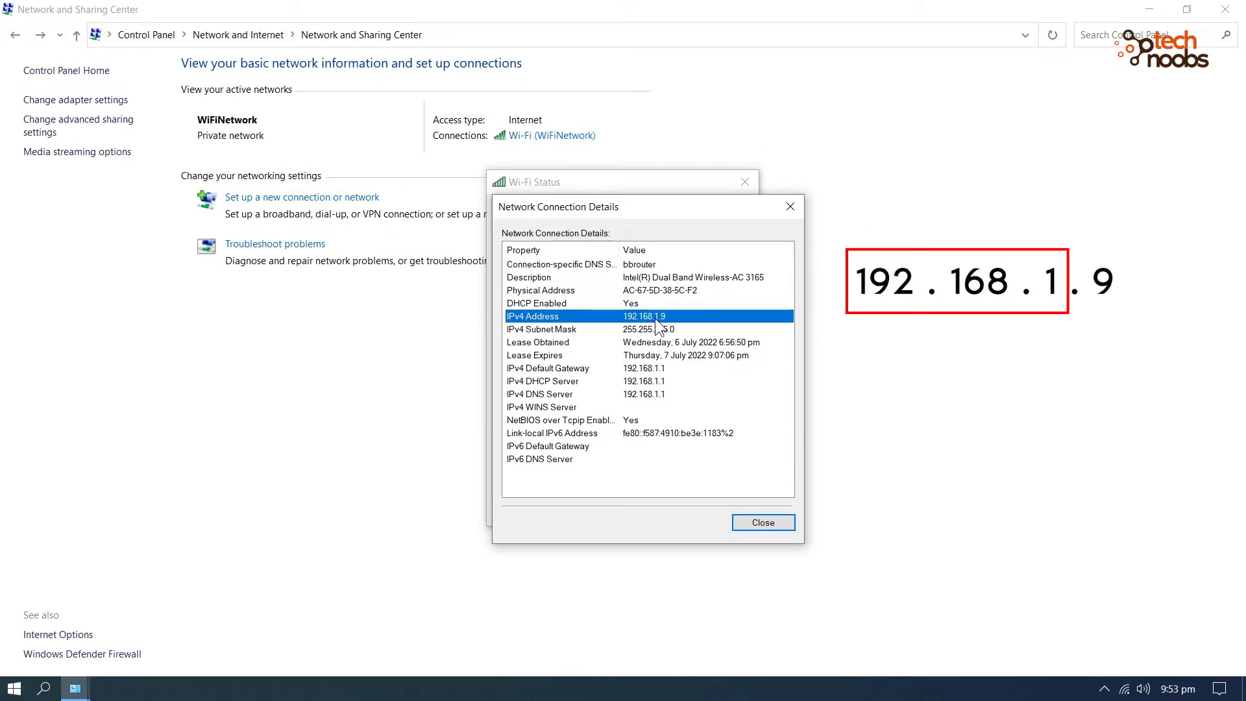
pyautogui.click(747, 514)
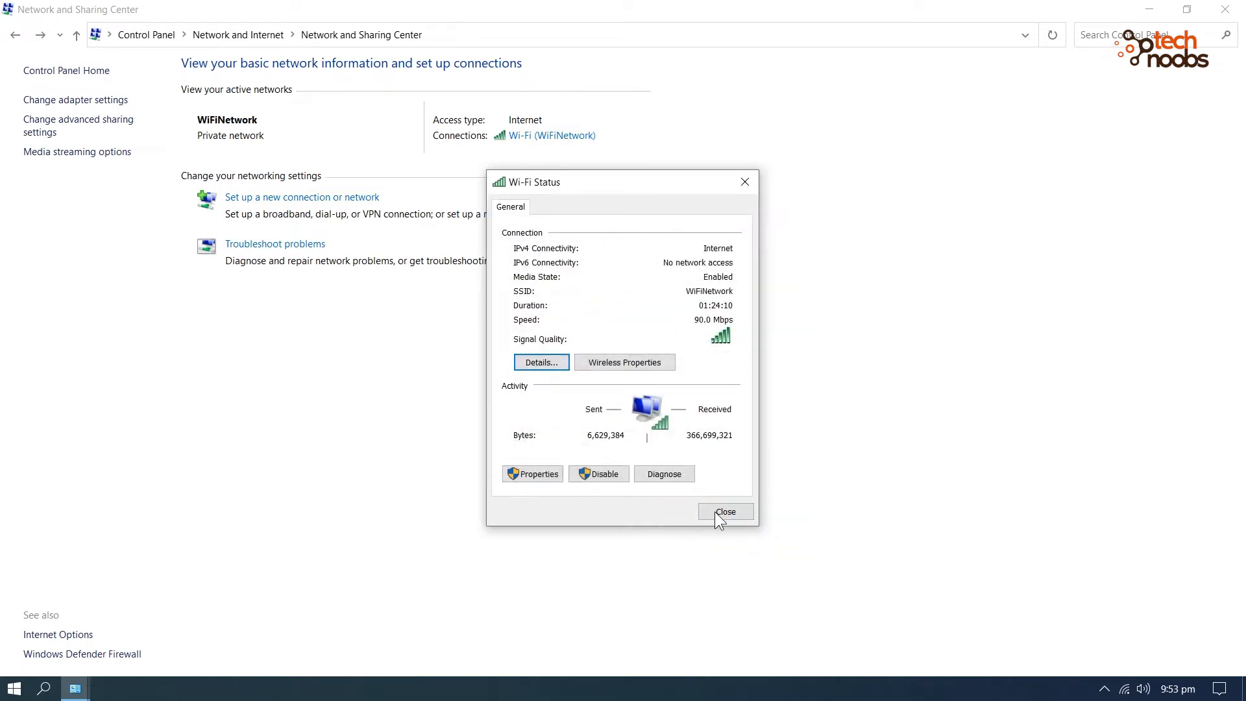
pyautogui.click(736, 516)
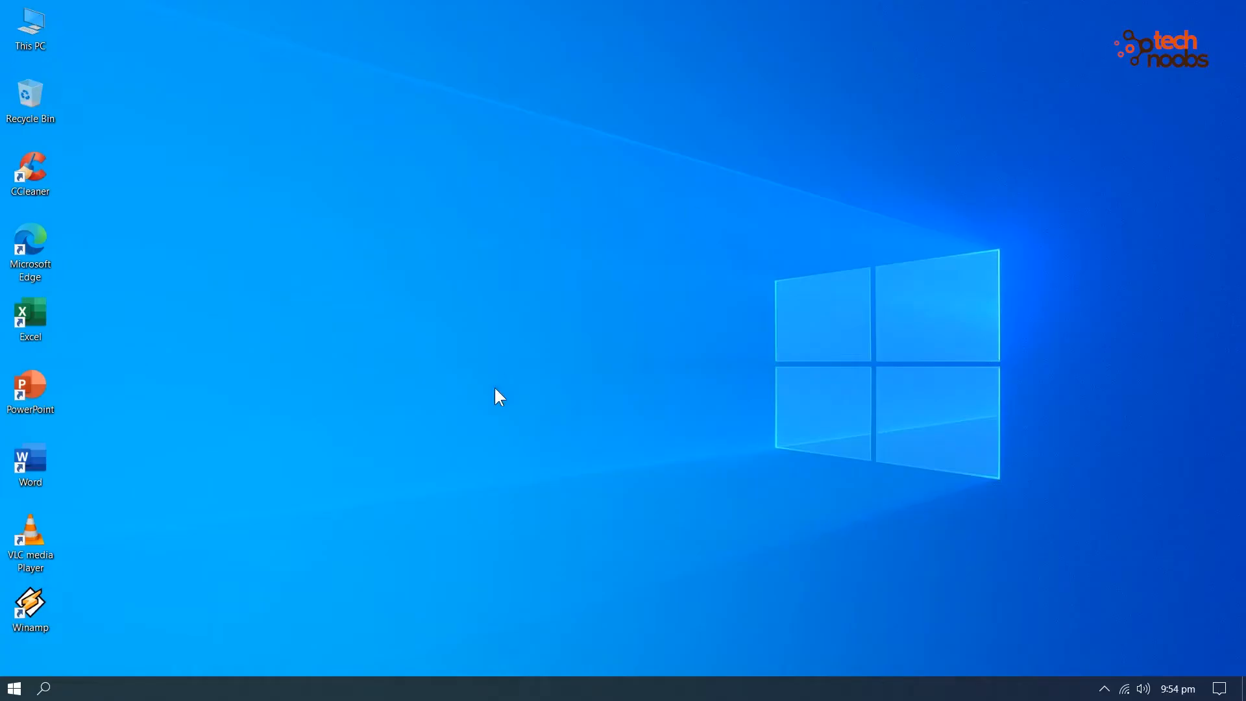
# Open the sharing properties of the Videos folder on Local Disk (D:).
pyautogui.doubleClick(31, 29)
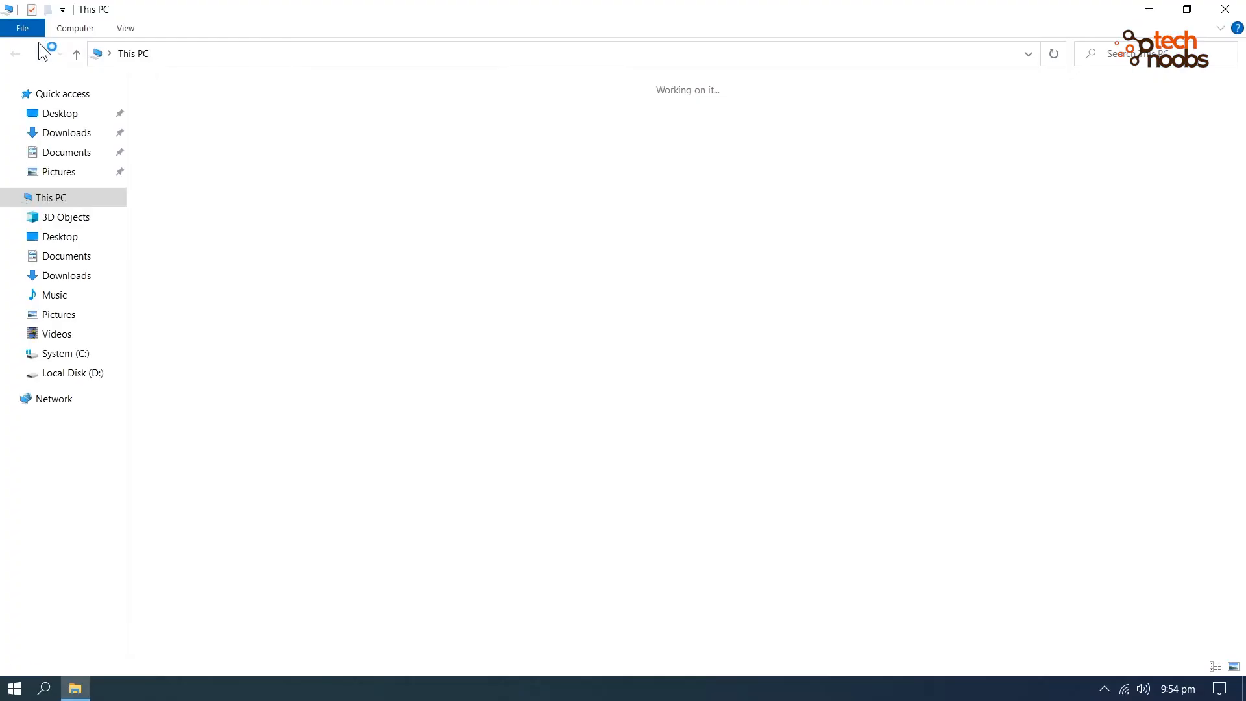
pyautogui.click(98, 375)
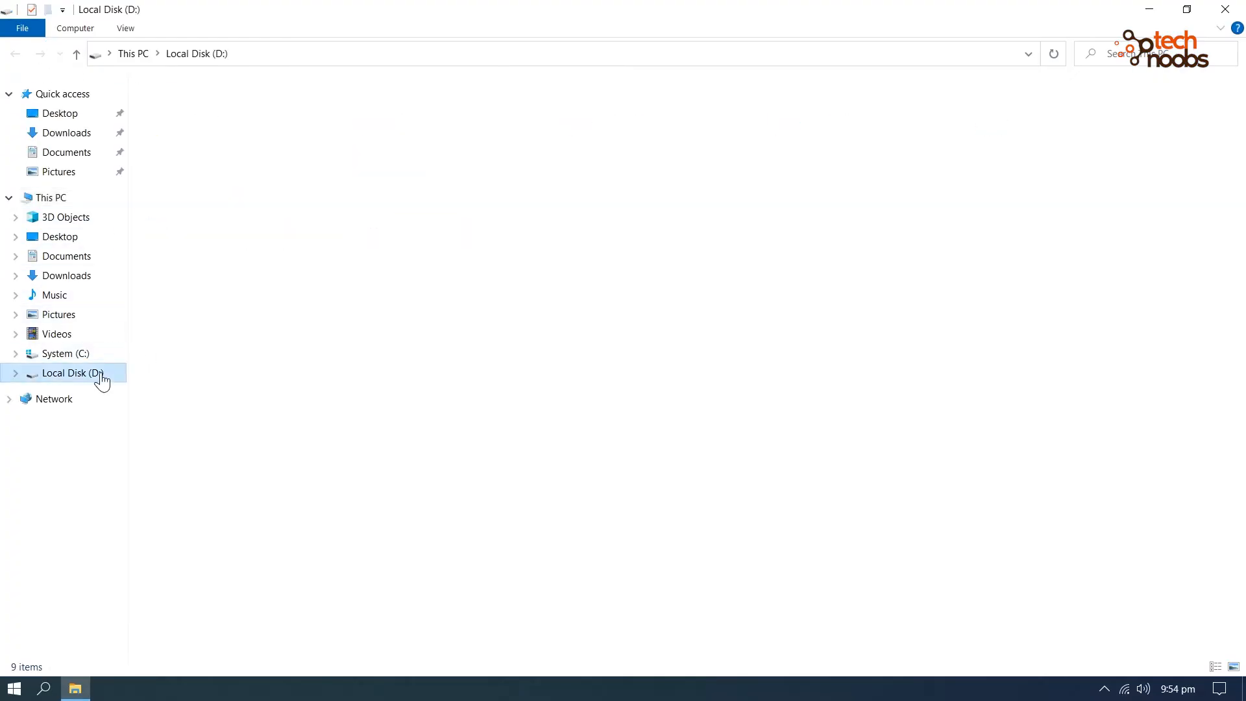
pyautogui.doubleClick(535, 109)
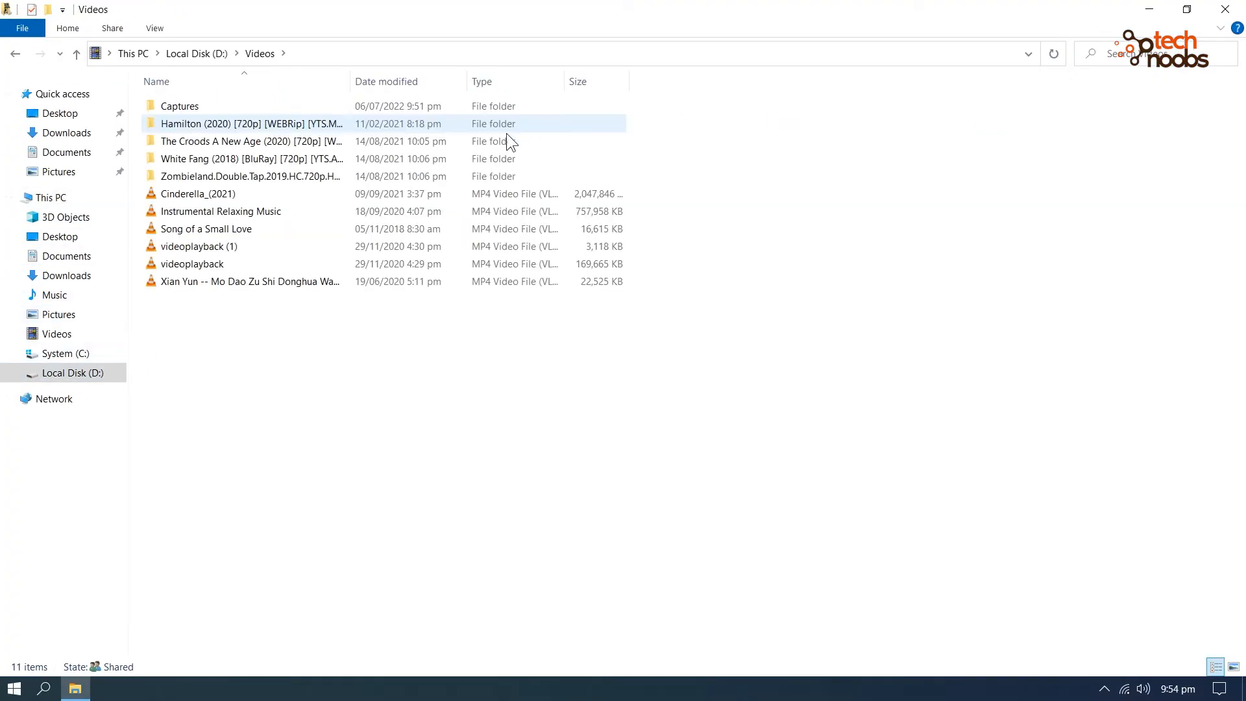
pyautogui.click(77, 55)
pyautogui.rightClick(554, 119)
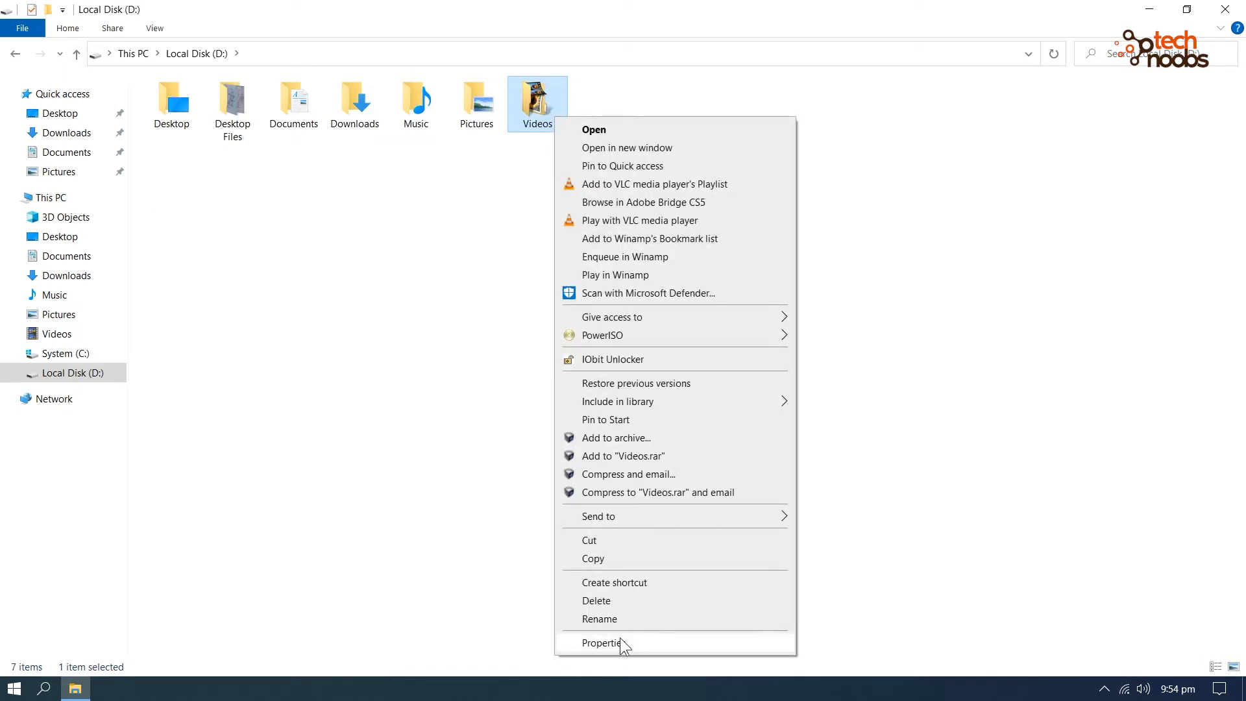
pyautogui.click(622, 641)
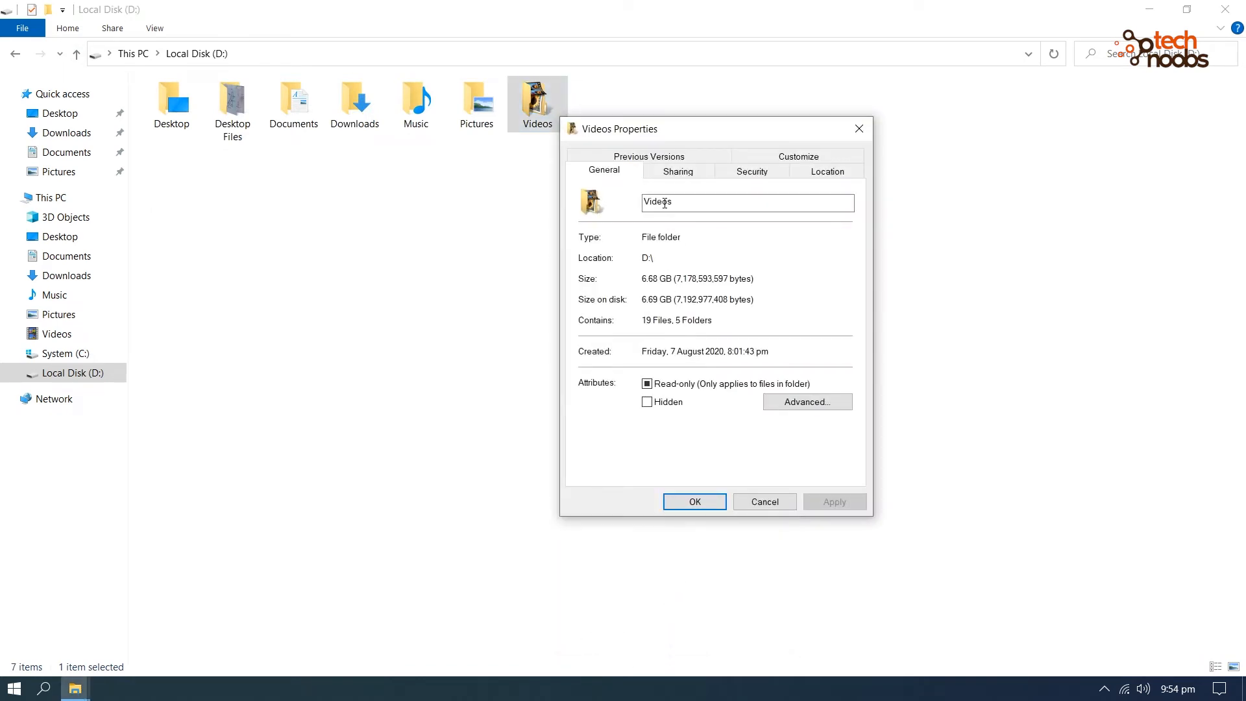
pyautogui.click(667, 171)
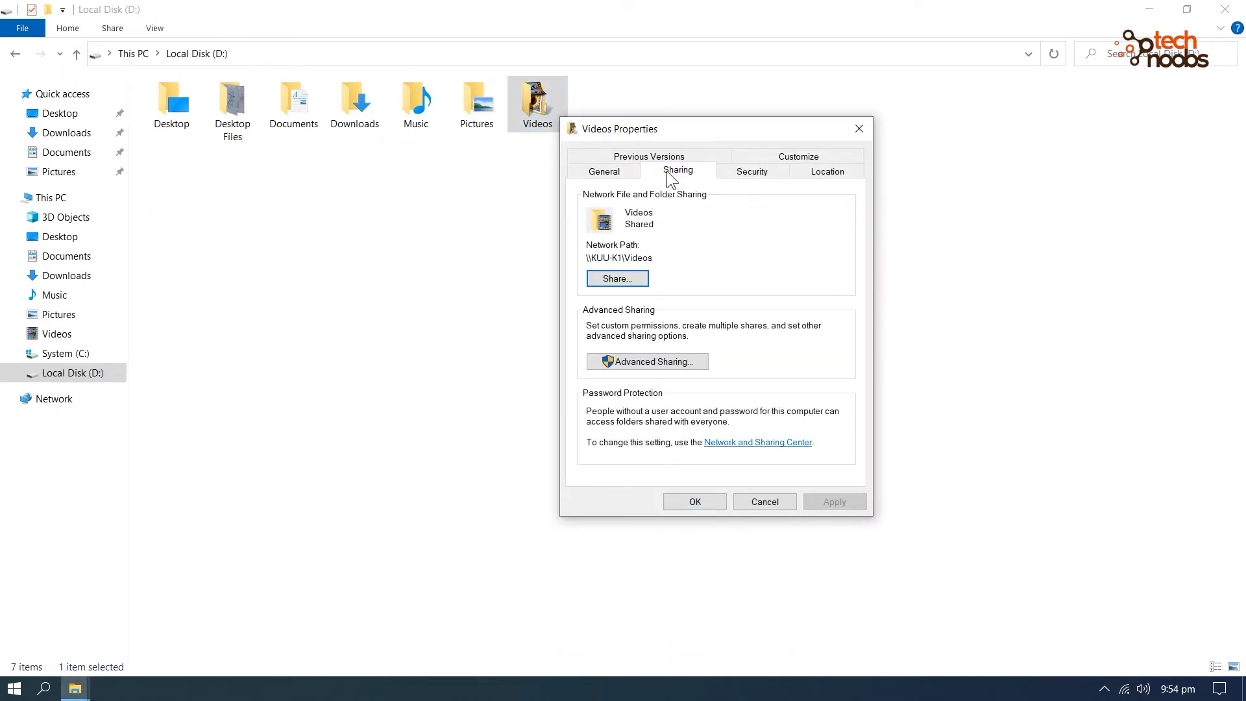
# In the Videos folder's advanced sharing settings, enable sharing of the folder under the share name Videos and apply it.
pyautogui.click(654, 363)
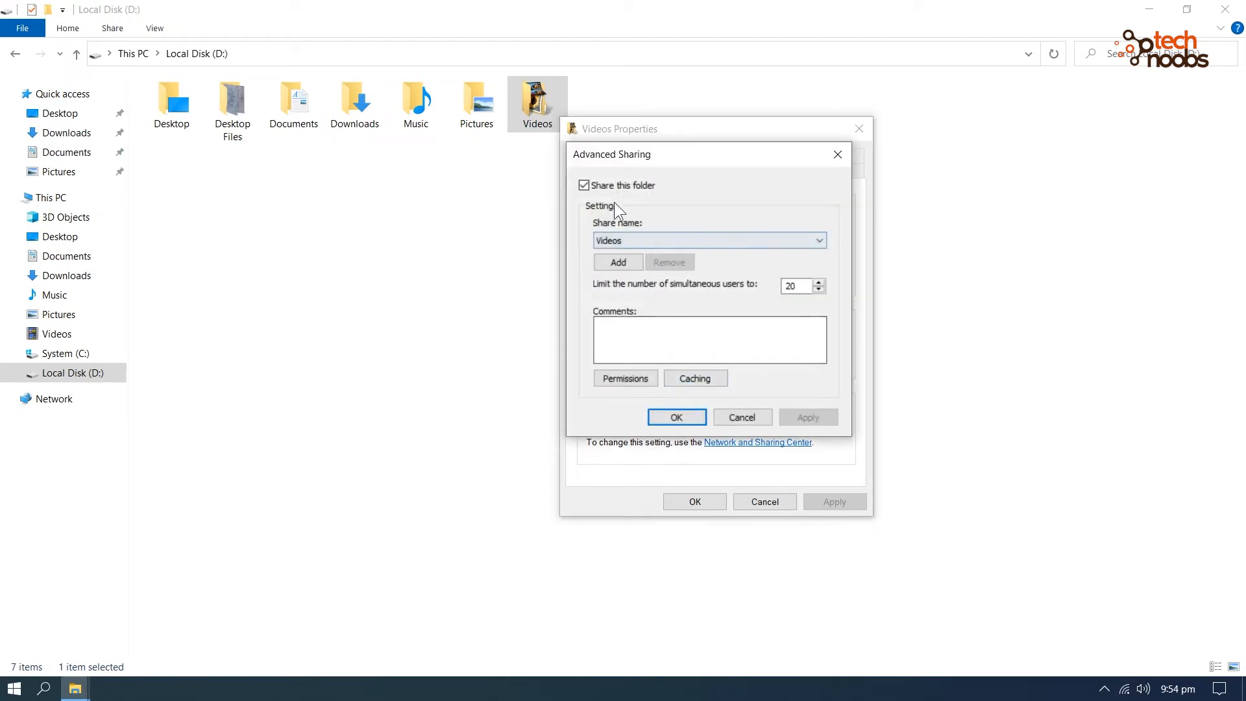
pyautogui.click(587, 186)
pyautogui.click(589, 186)
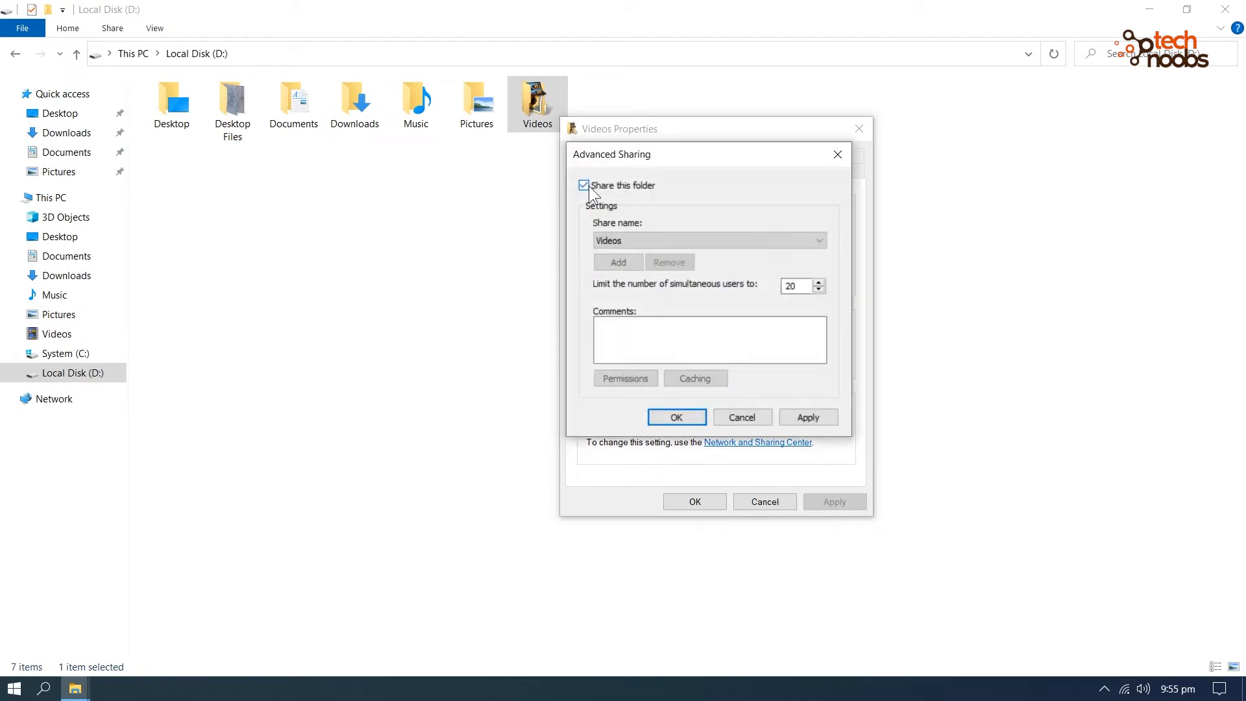
pyautogui.click(798, 414)
pyautogui.click(677, 416)
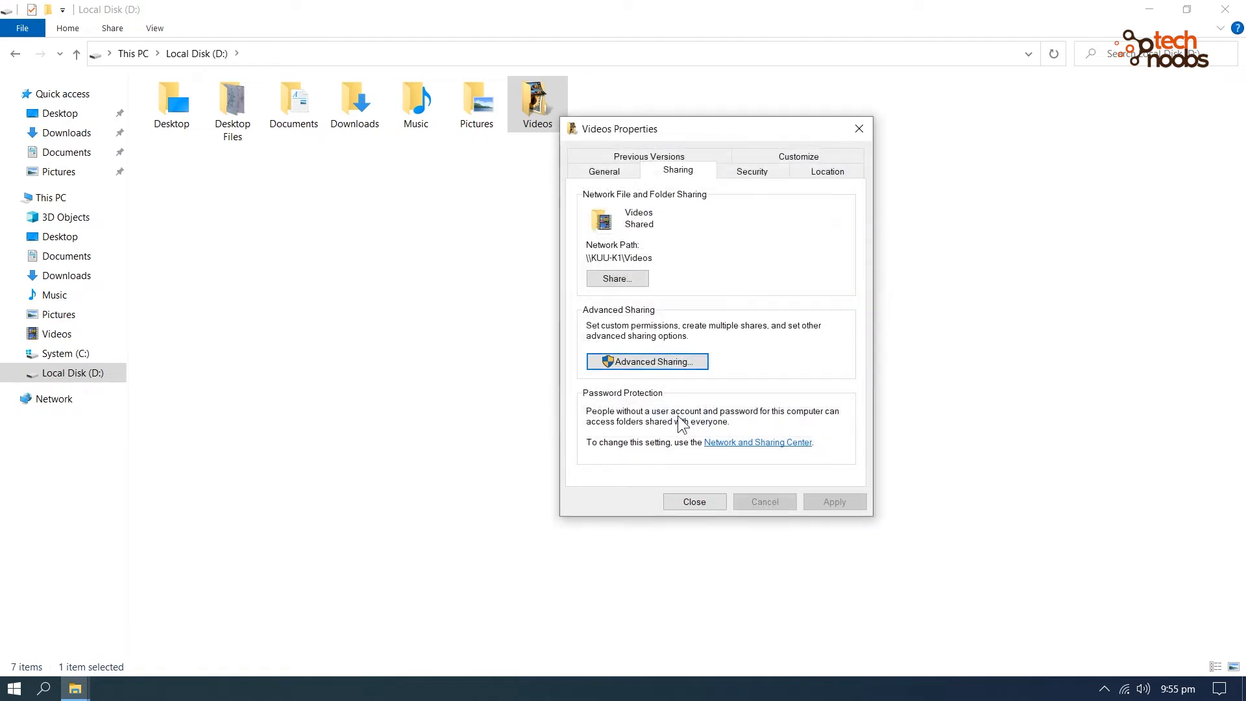
# Share the Videos folder over the network with Everyone at the Read permission level, and close its properties.
pyautogui.click(618, 279)
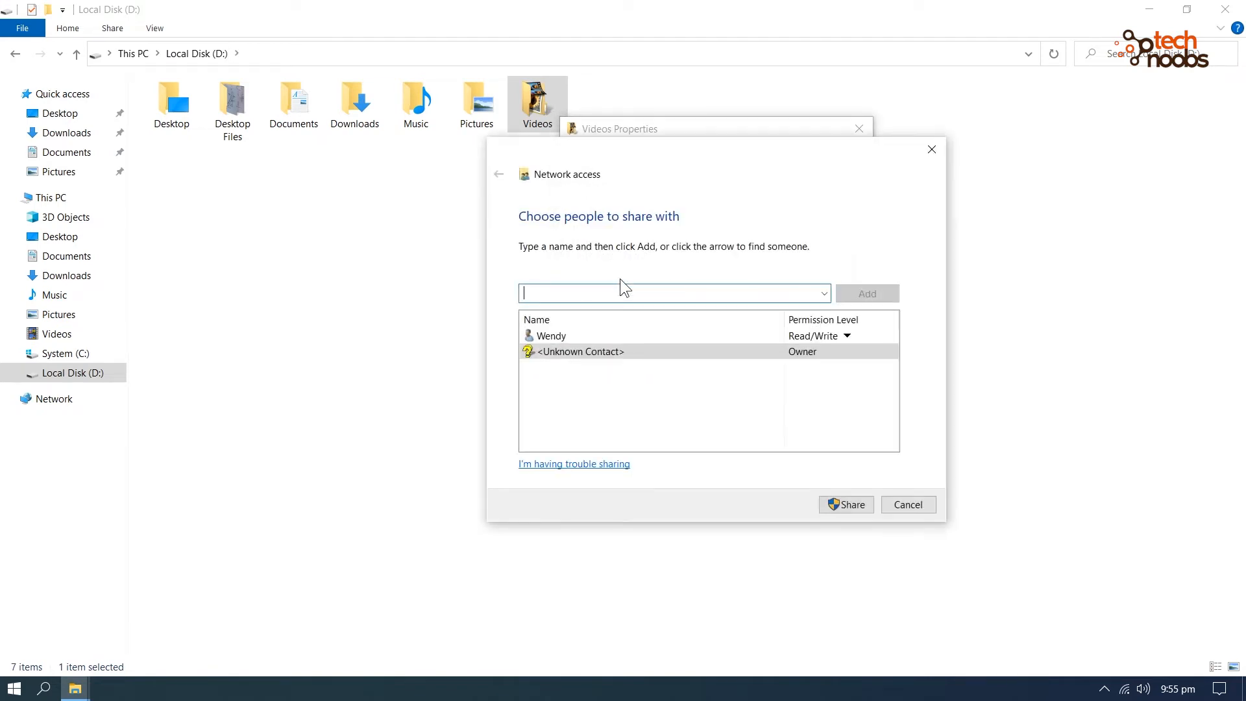
pyautogui.click(824, 294)
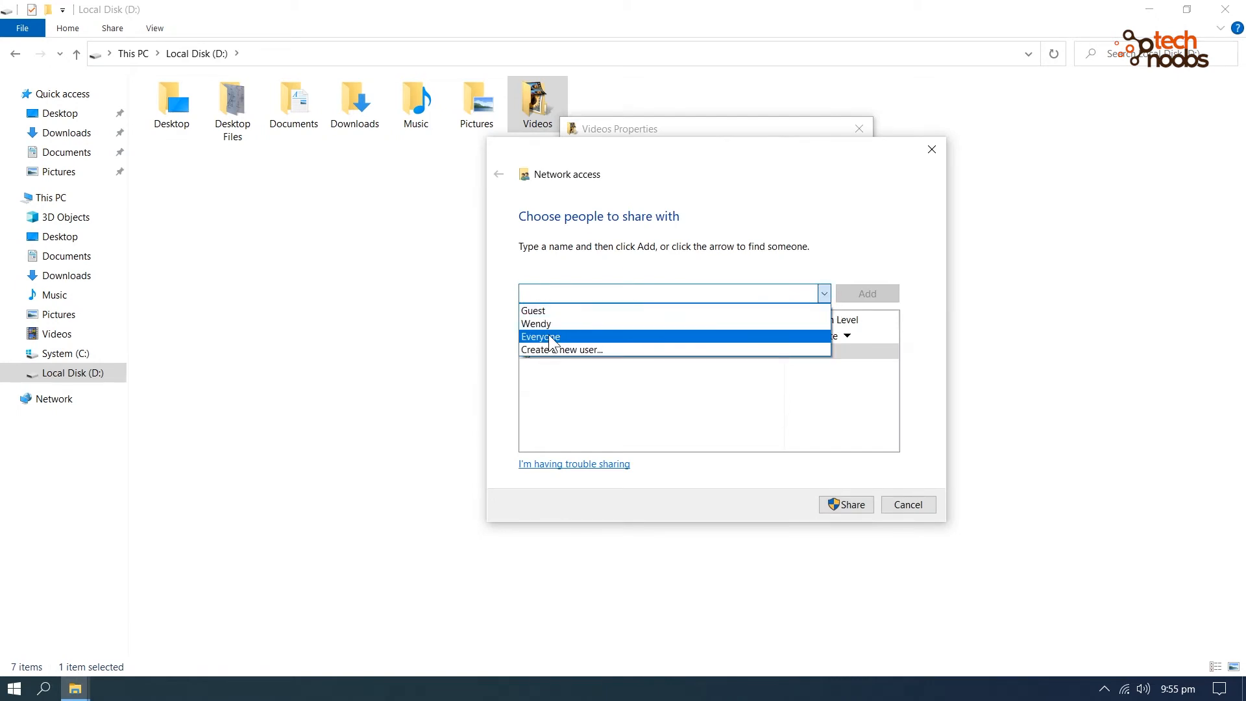
pyautogui.click(571, 336)
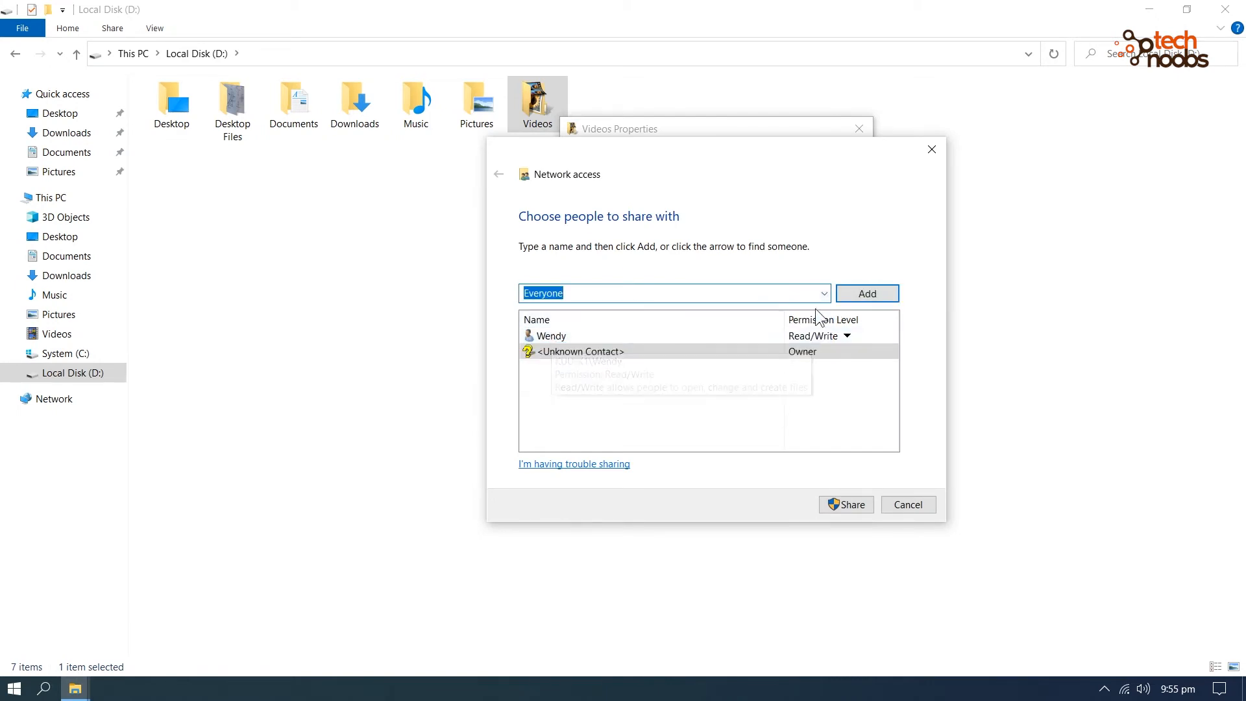
pyautogui.click(865, 294)
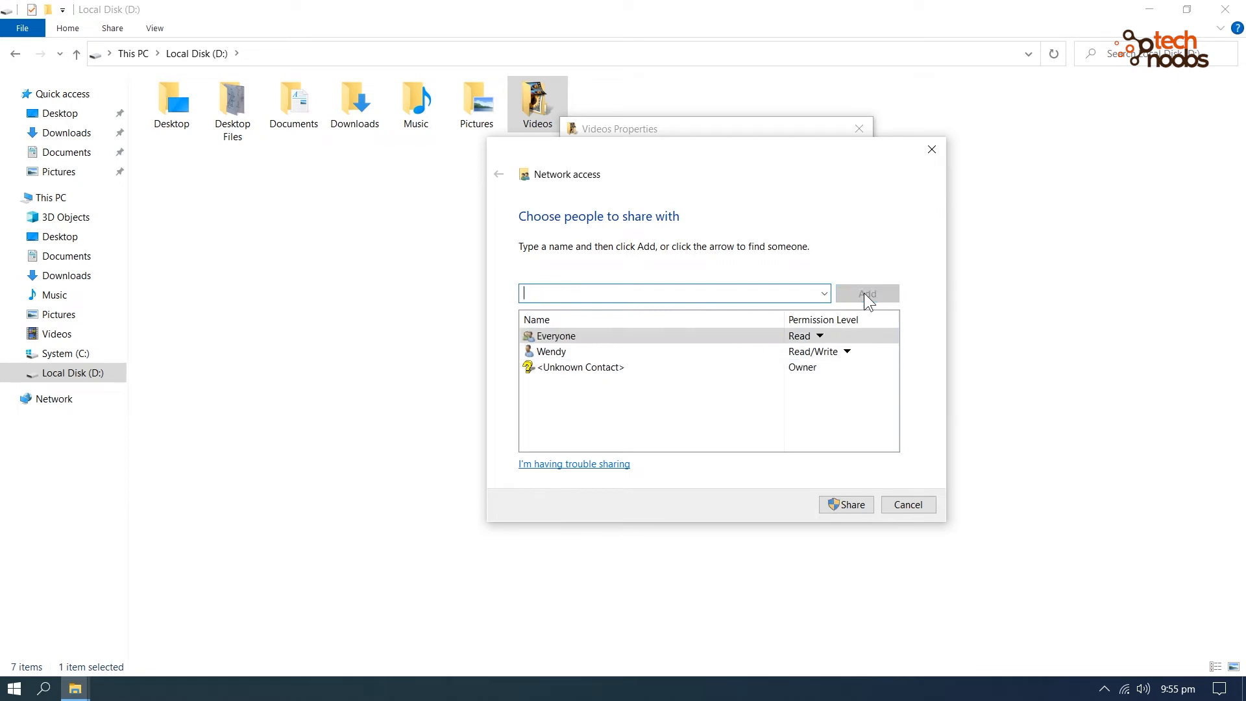
pyautogui.click(855, 504)
pyautogui.click(905, 504)
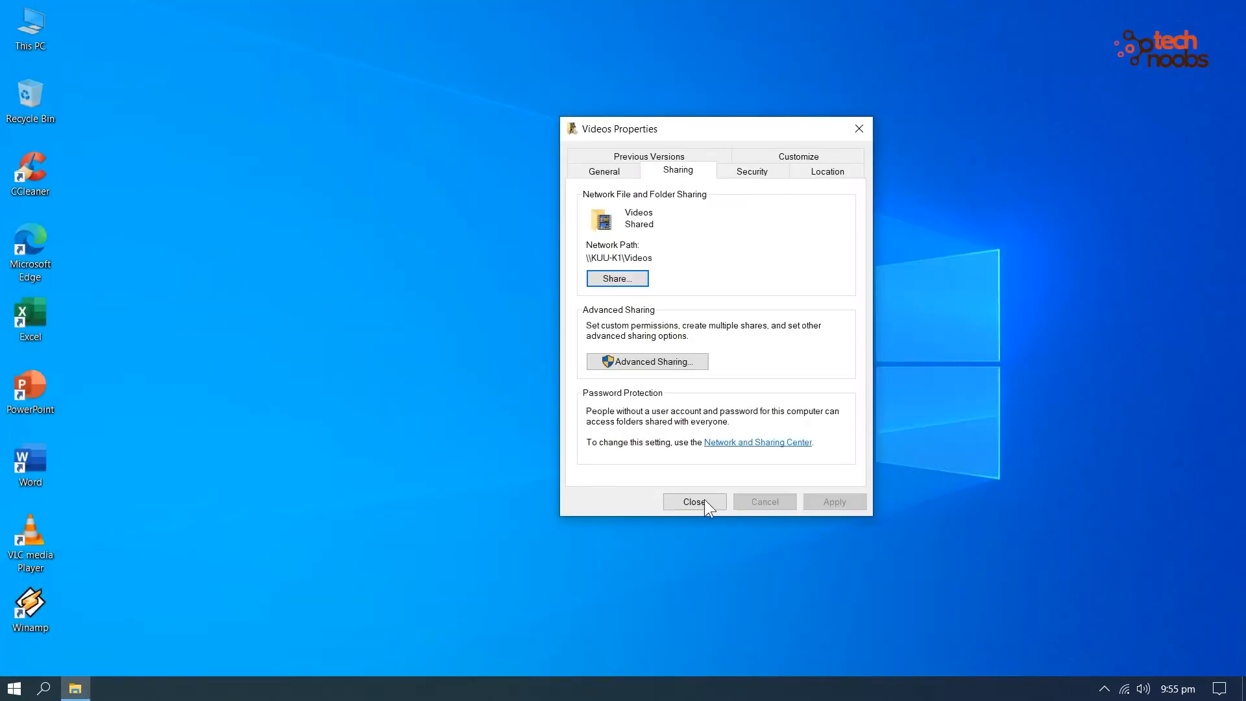
pyautogui.click(693, 502)
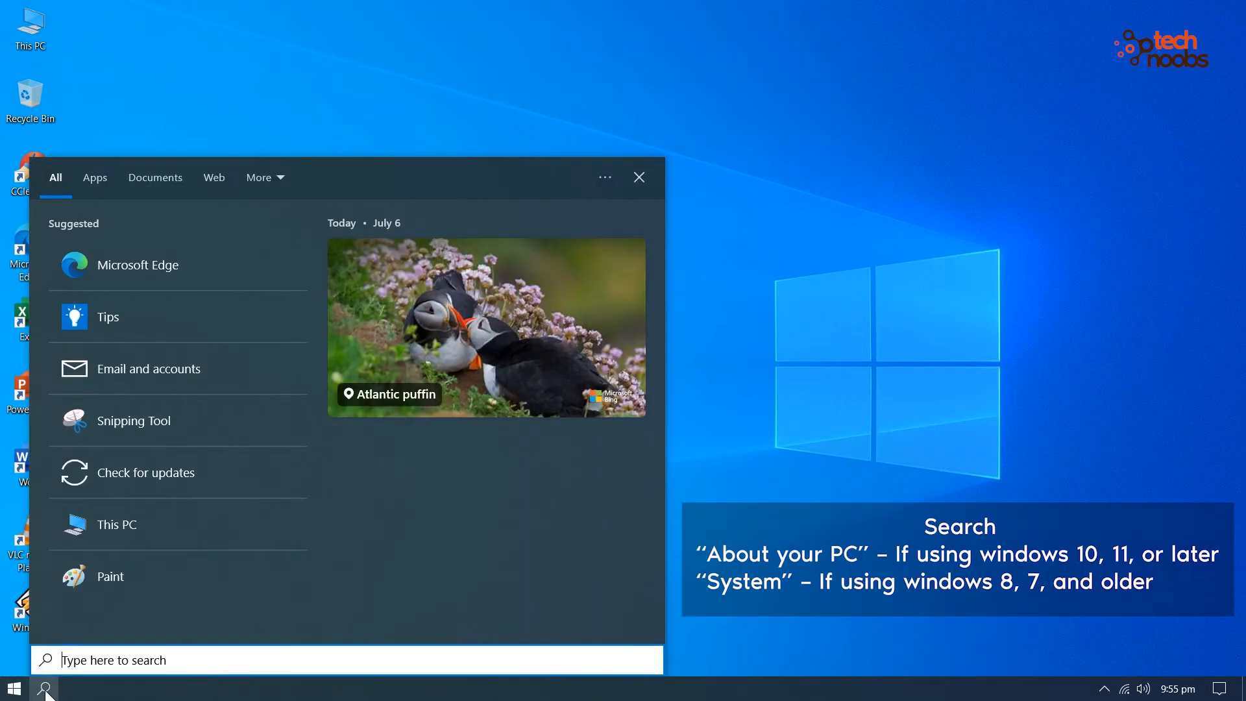
# Search for "about", open About your PC to check the device name, and close the settings window.
pyautogui.write('about')
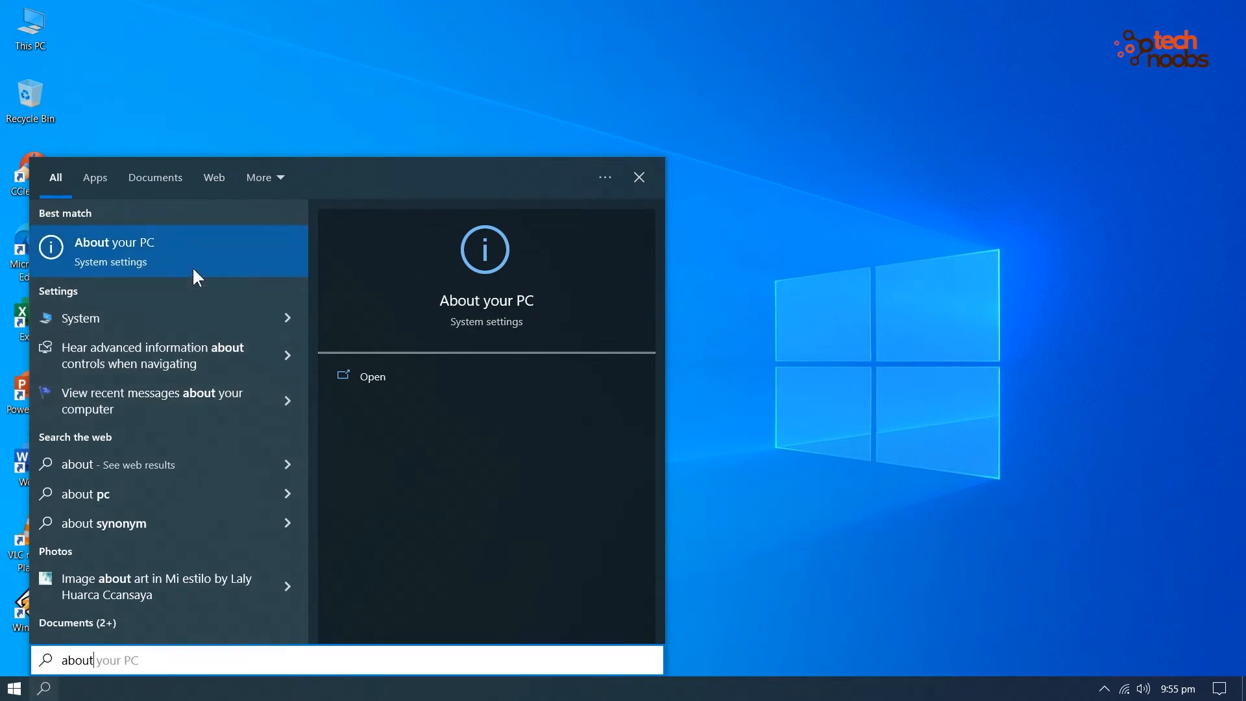
pyautogui.click(163, 262)
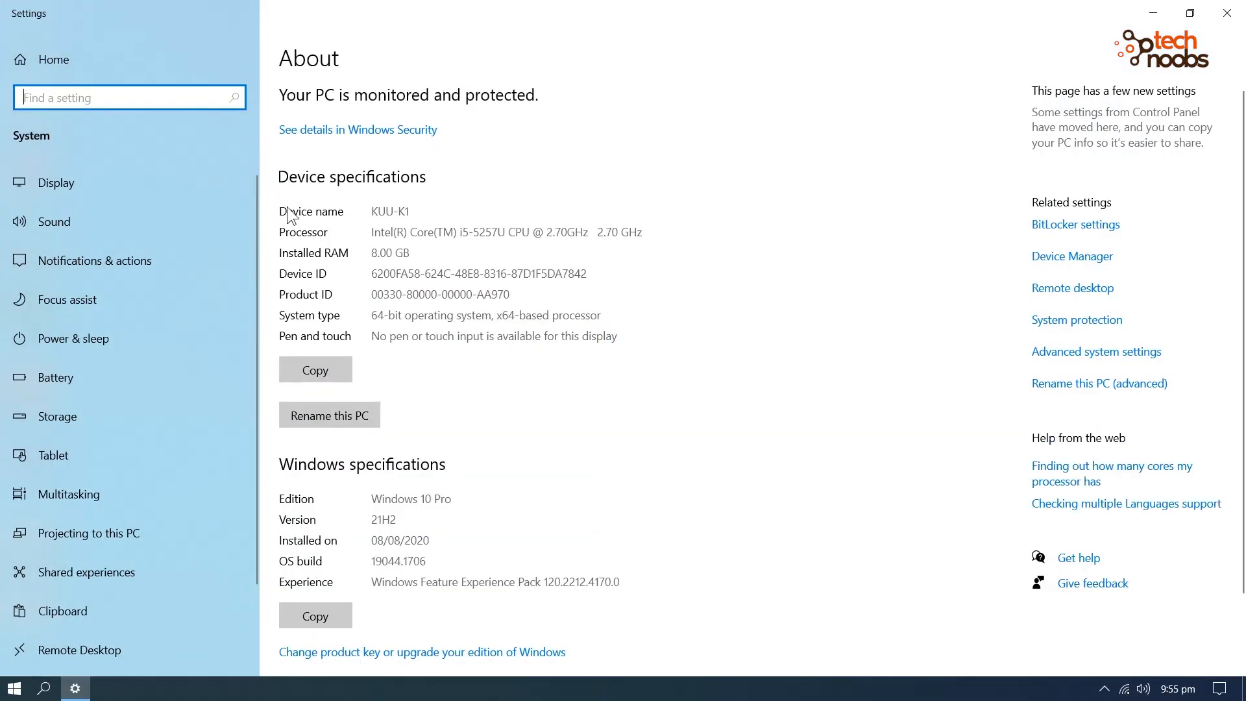
pyautogui.moveTo(418, 210); pyautogui.dragTo(368, 213)
pyautogui.click(442, 215)
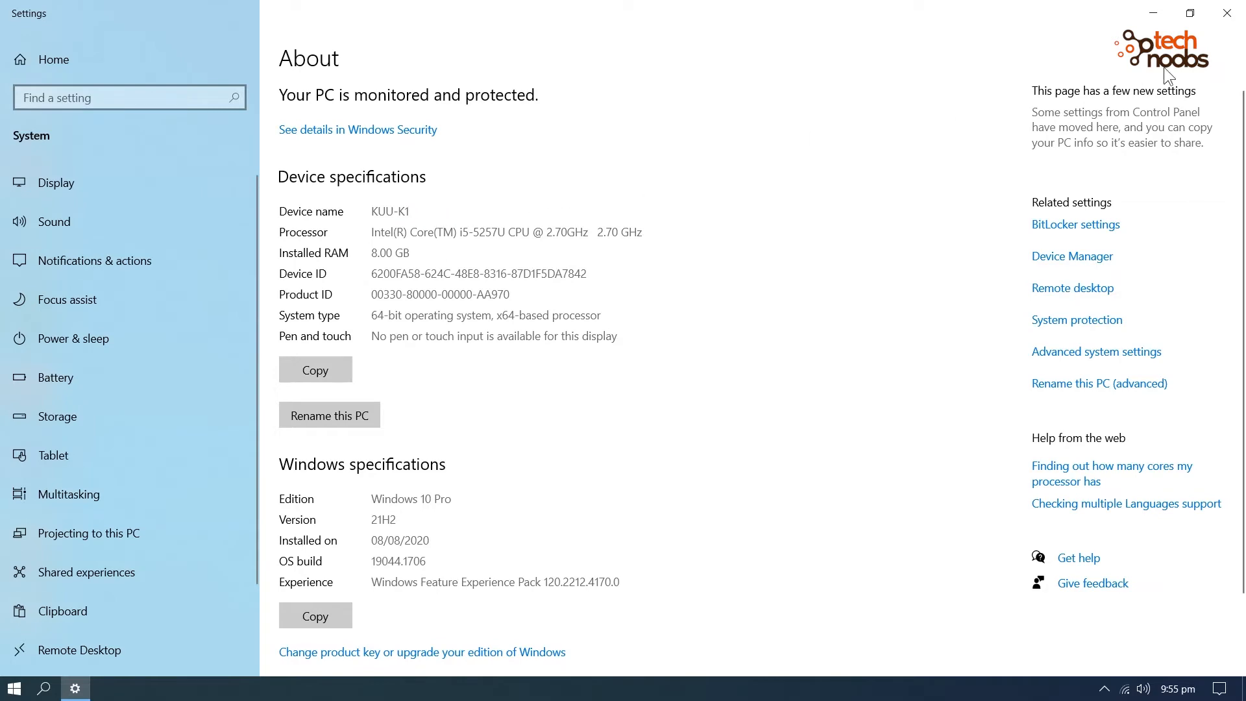
pyautogui.click(1229, 15)
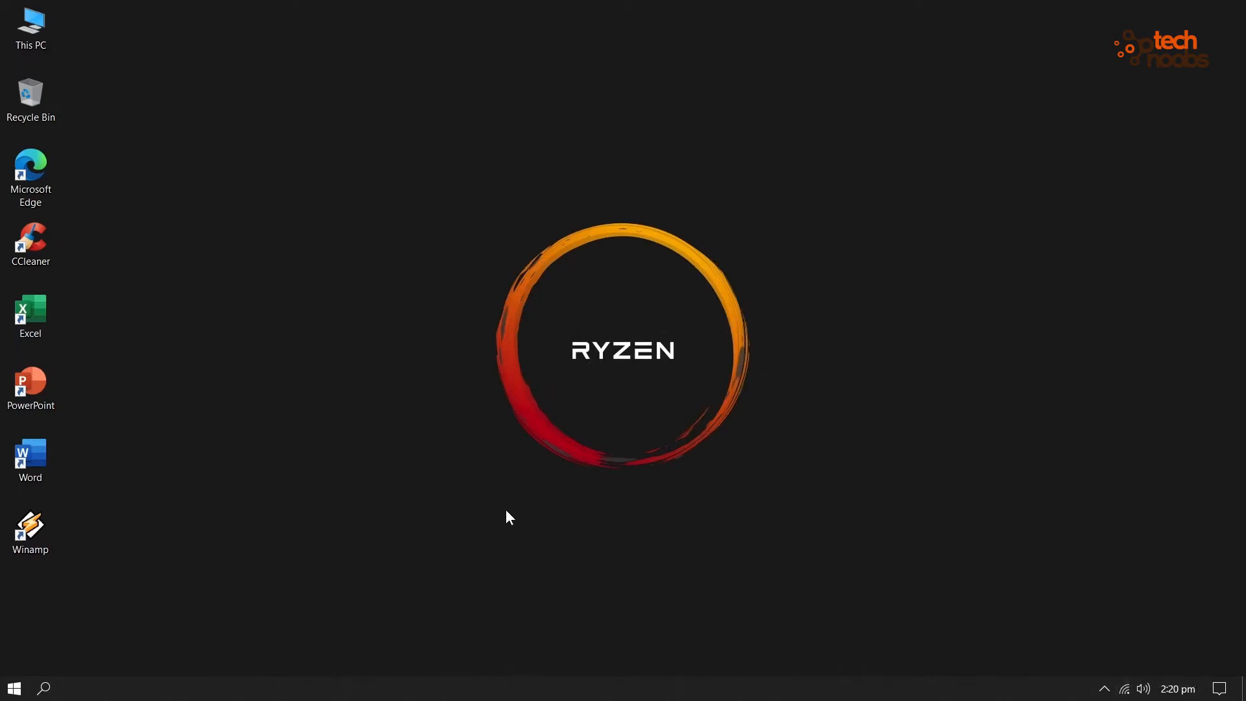
# Find and open Control Panel, keep it in Category view, and go to the Network and Sharing Centre.
pyautogui.click(44, 687)
pyautogui.write('contr')
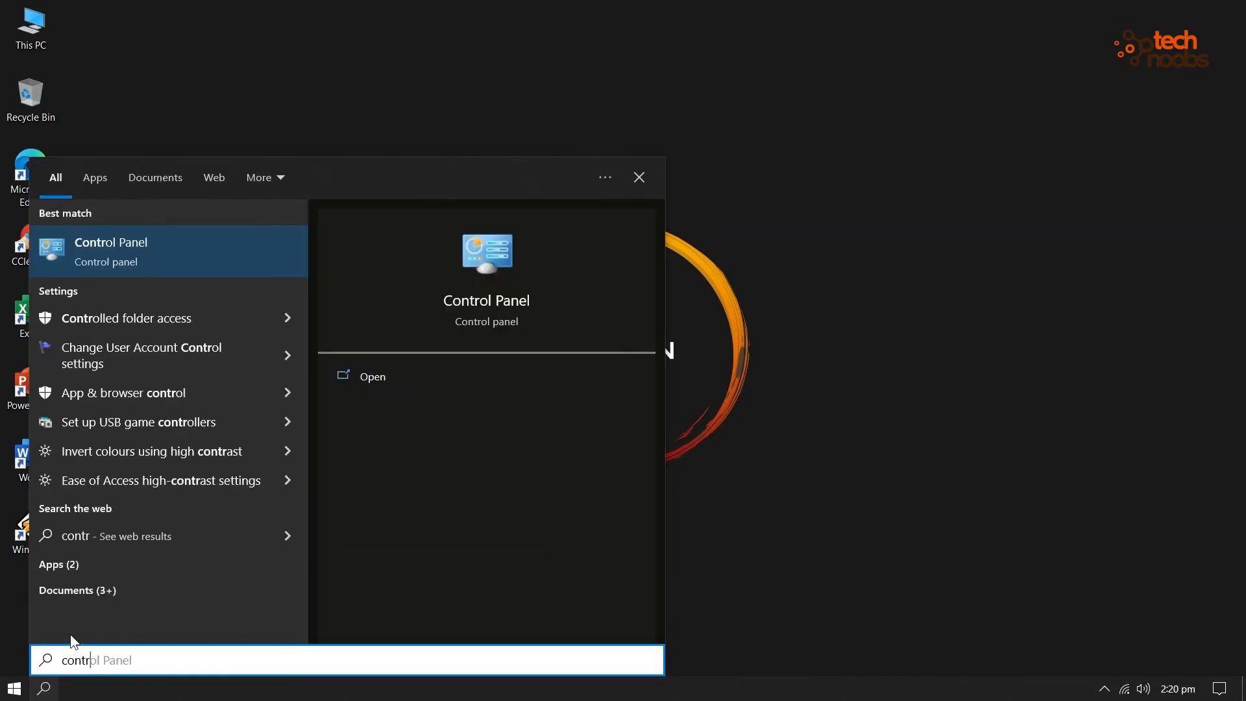
pyautogui.write('ol panel')
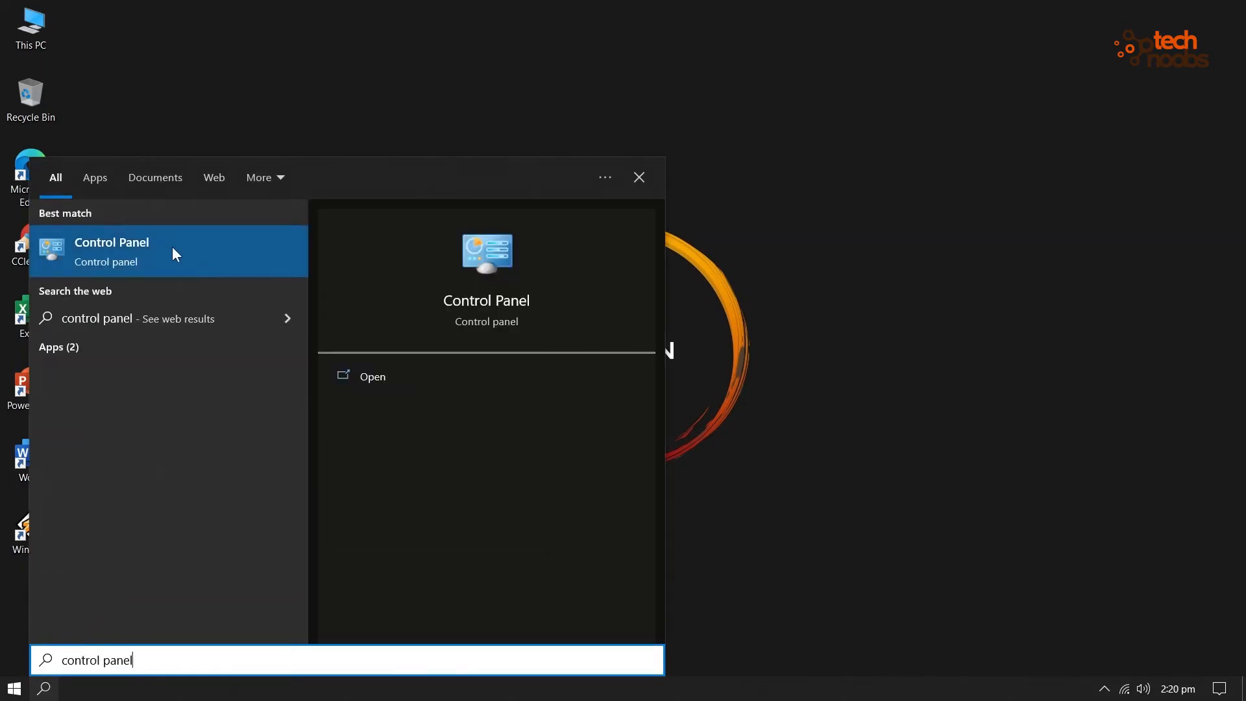
pyautogui.click(173, 249)
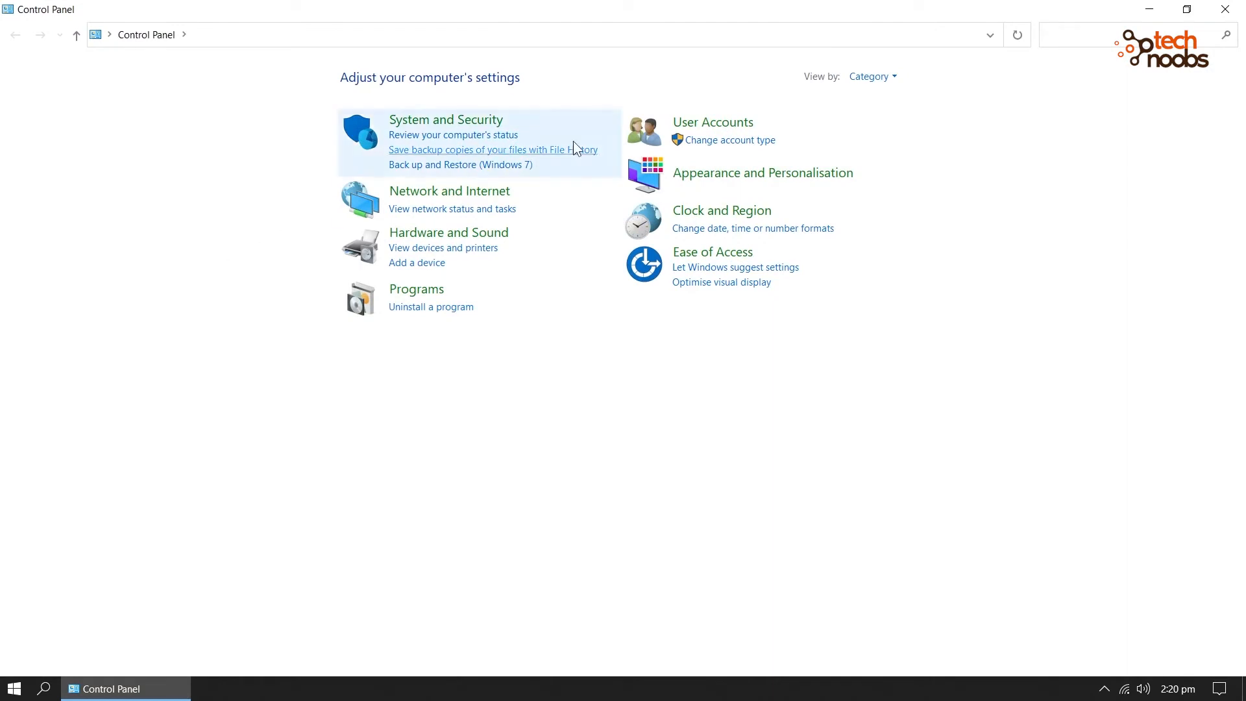
pyautogui.click(886, 78)
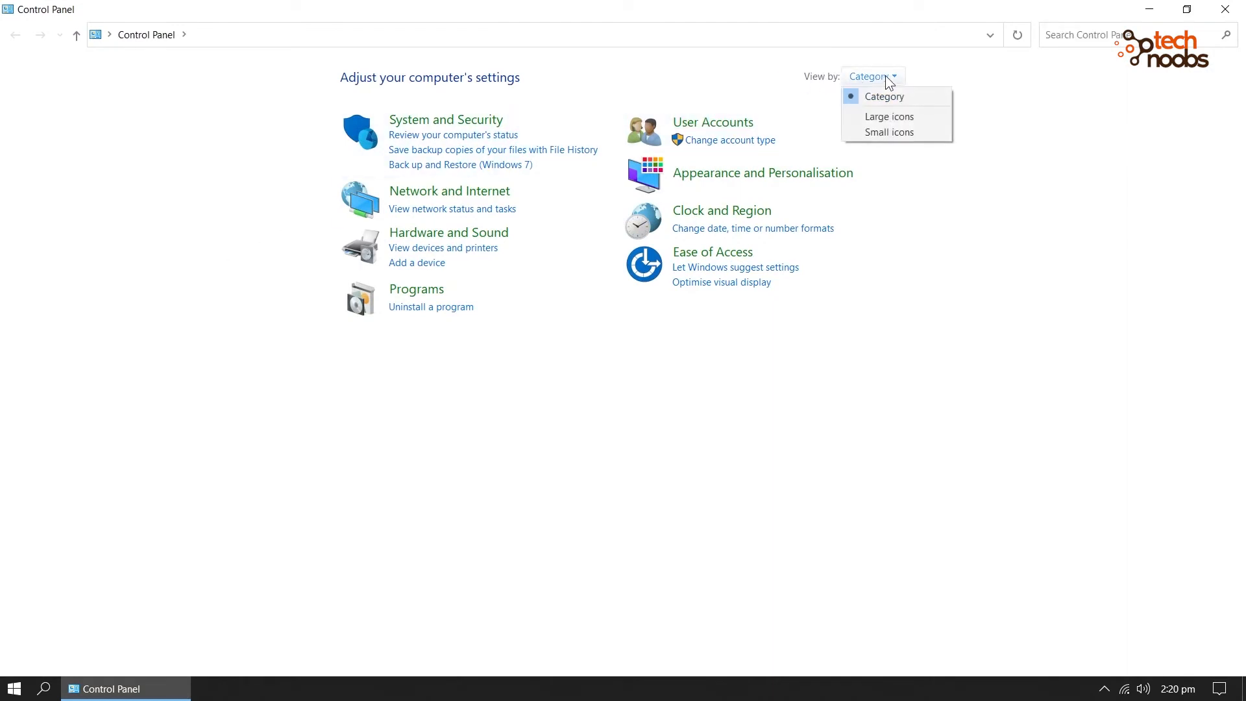
pyautogui.click(878, 98)
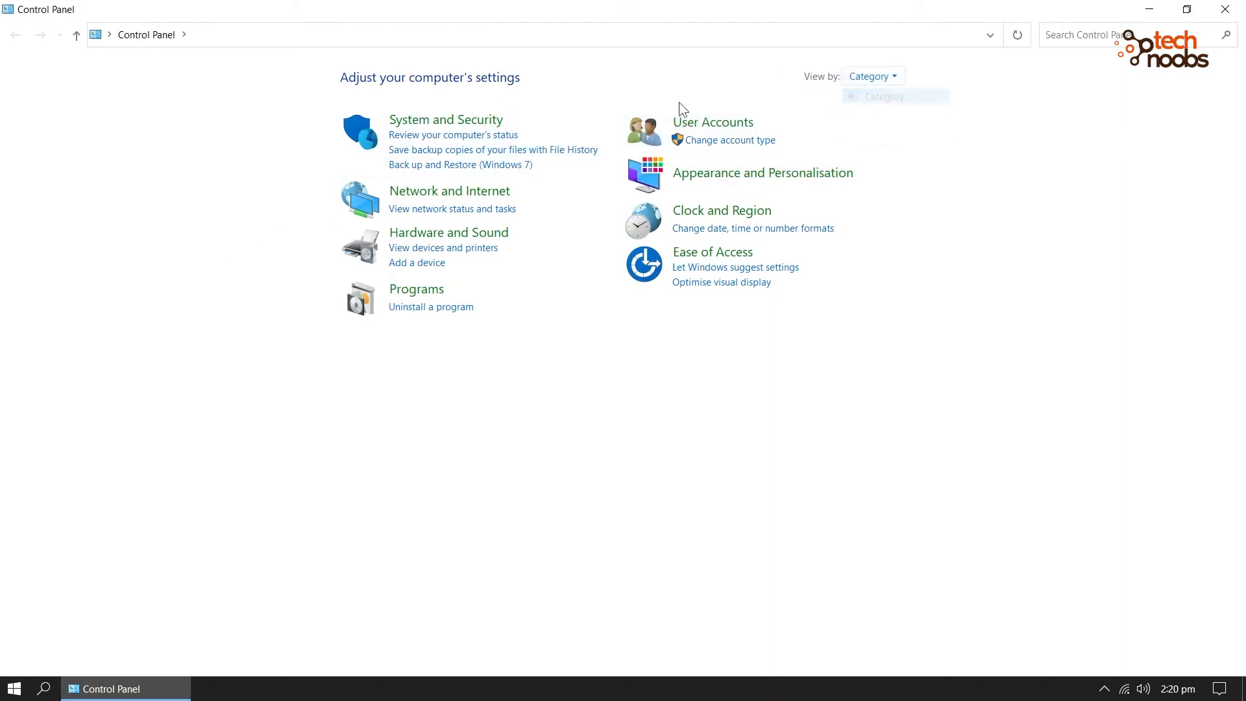
pyautogui.click(471, 194)
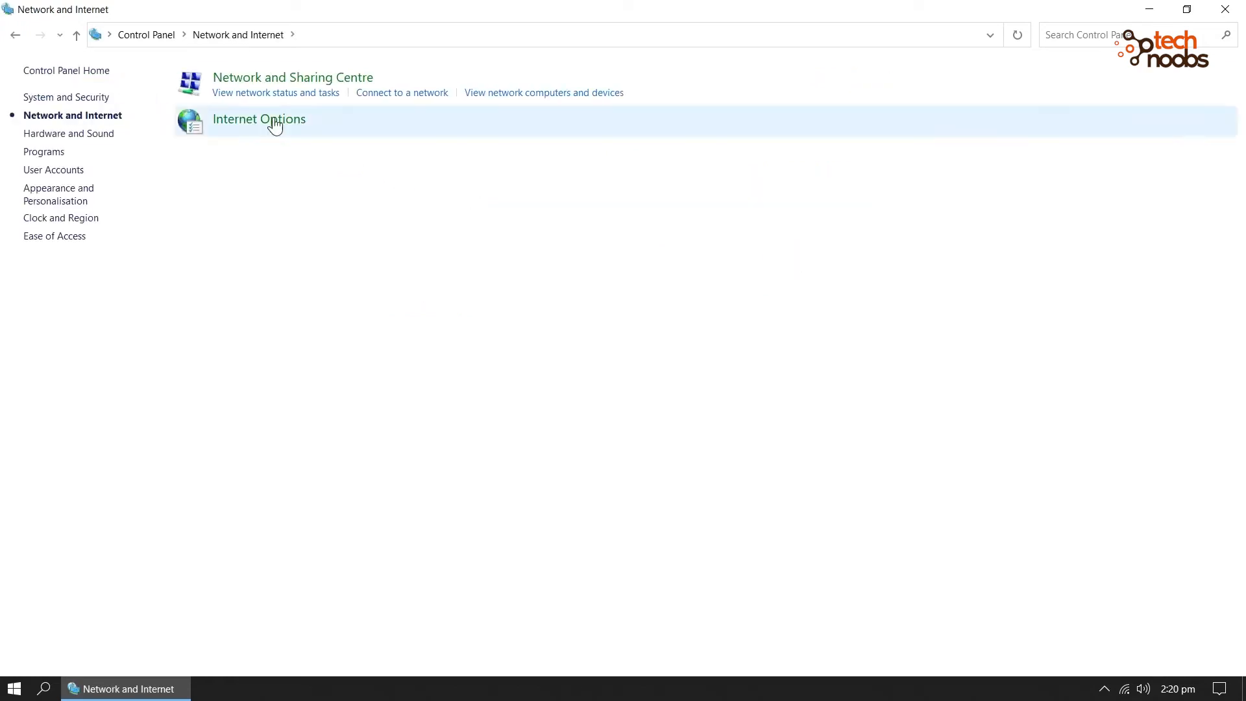
pyautogui.click(306, 79)
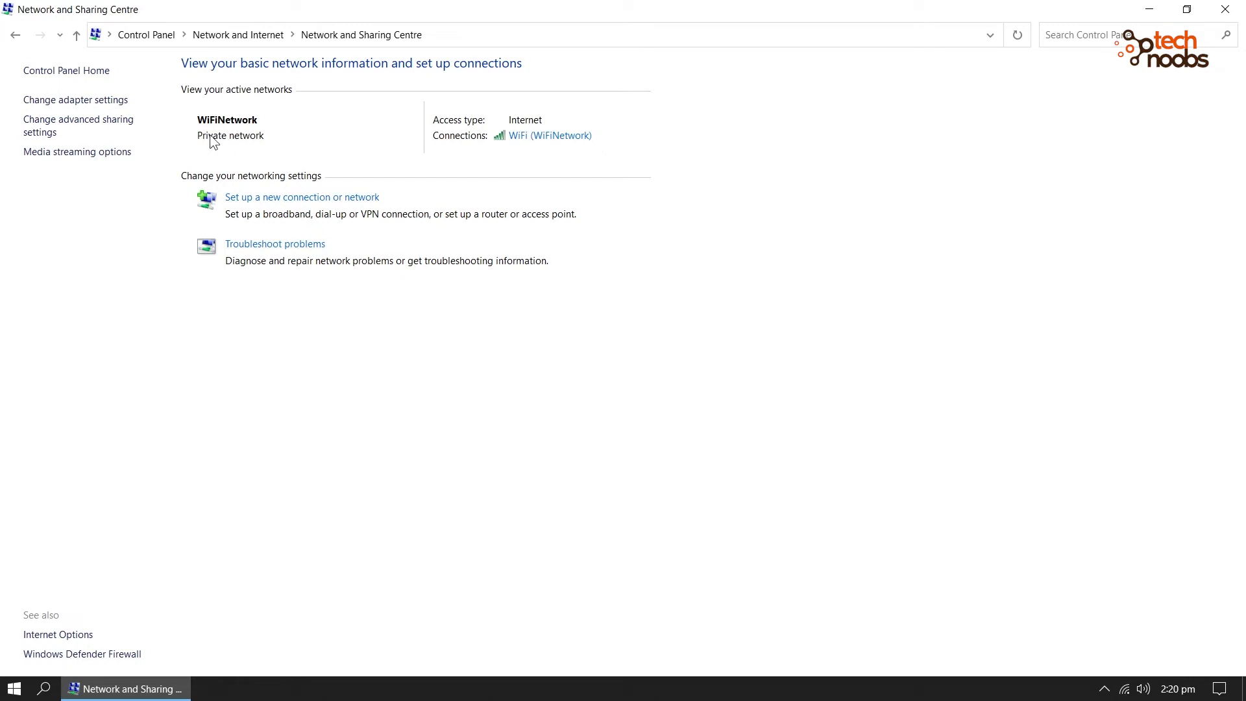
# Open the advanced sharing settings and turn on network discovery and file and printer sharing for the current Private profile.
pyautogui.click(80, 126)
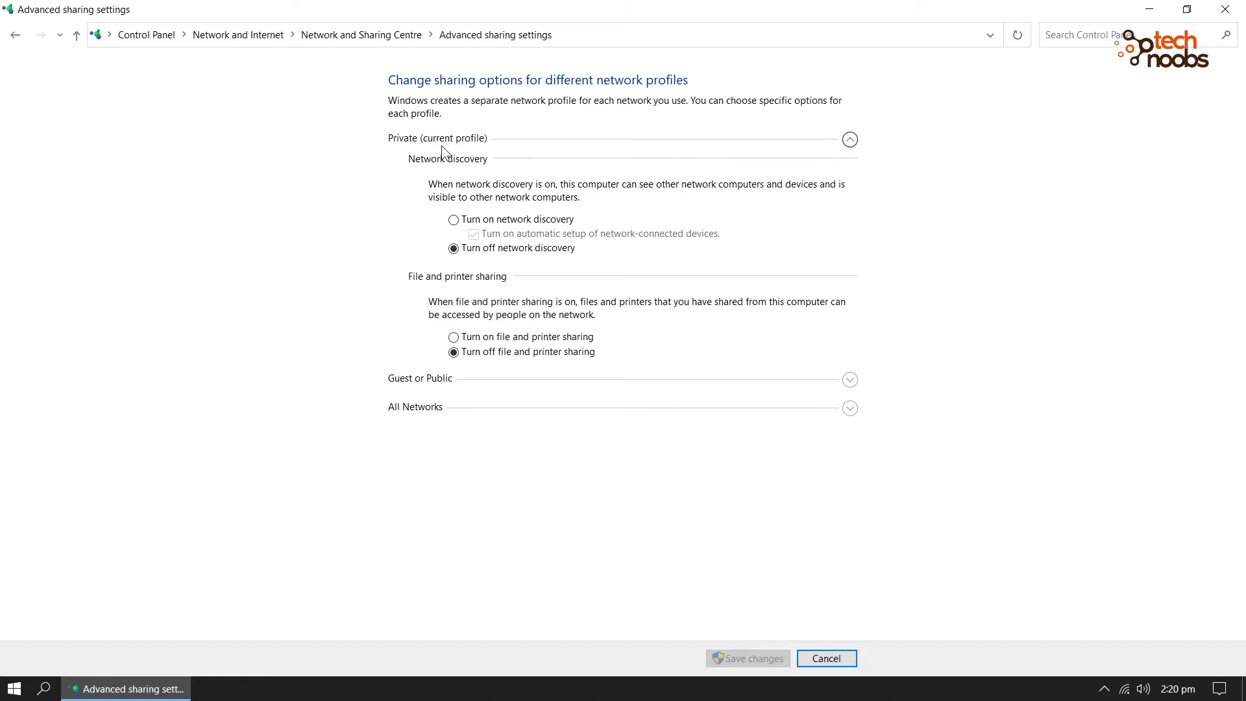
pyautogui.click(461, 219)
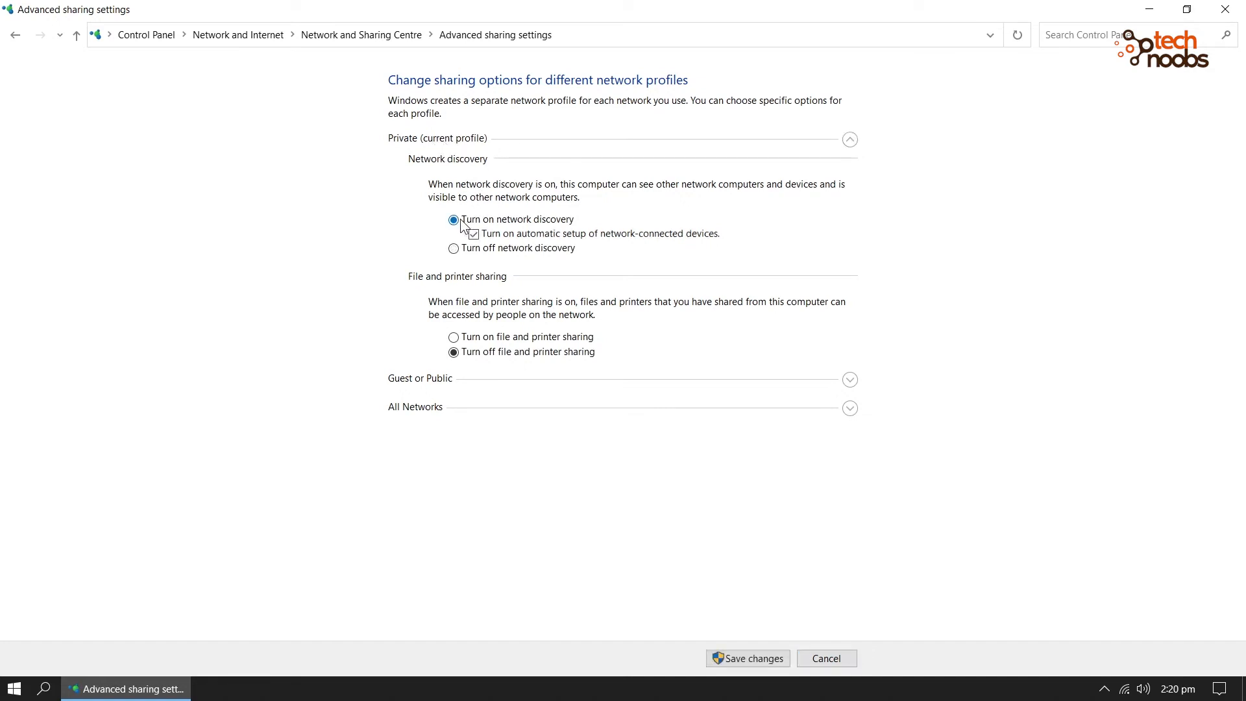
pyautogui.click(456, 339)
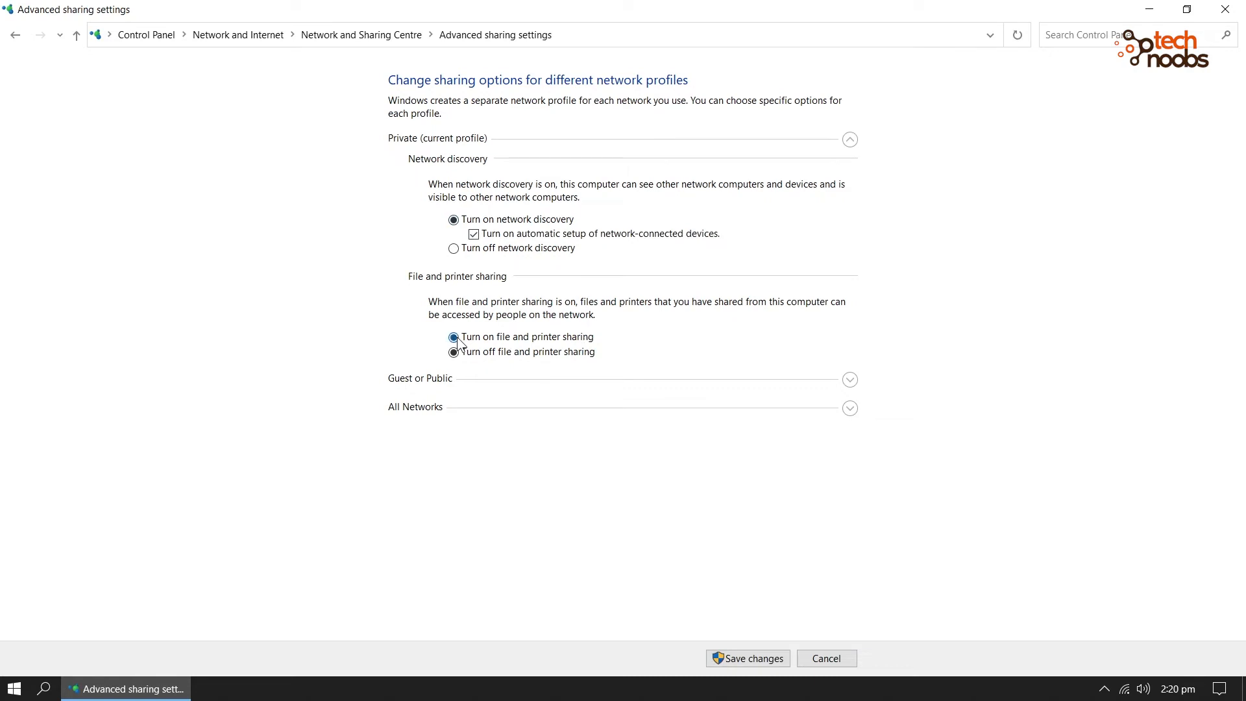
# Enable network discovery and file and printer sharing for the Guest or Public profile.
pyautogui.click(850, 380)
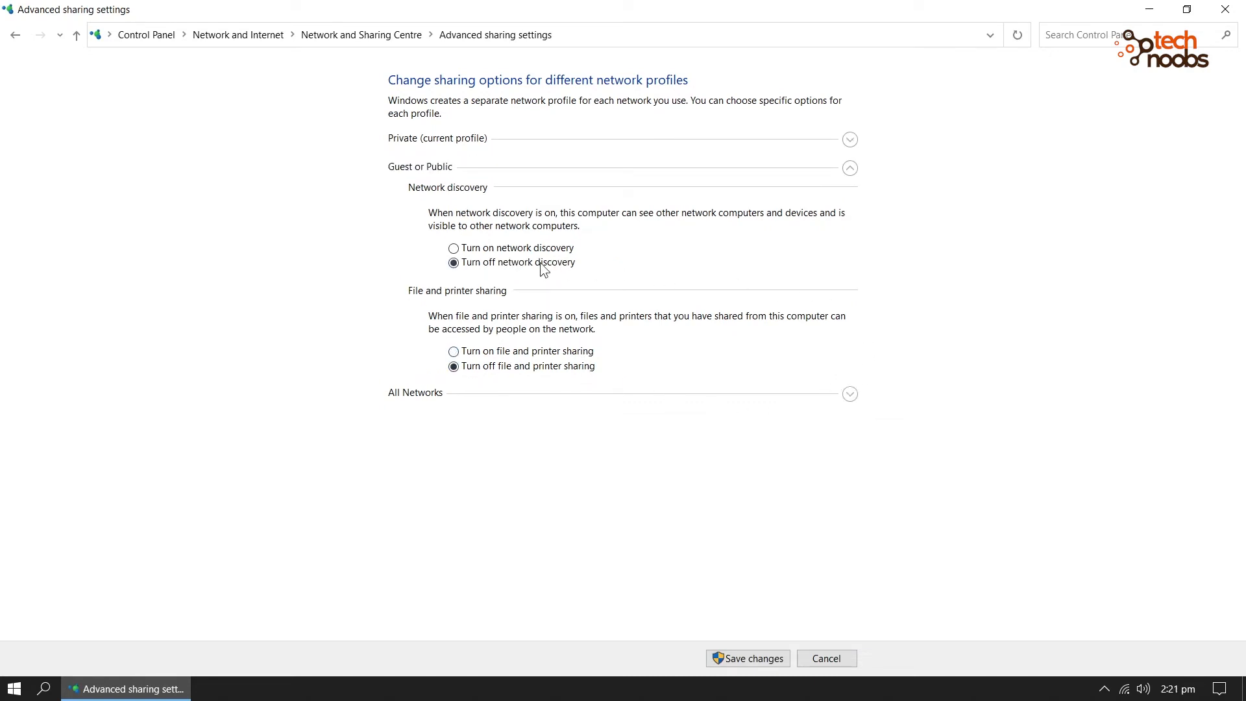
pyautogui.click(471, 252)
pyautogui.click(478, 354)
# Turn off password-protected sharing for All Networks and save the sharing changes.
pyautogui.click(849, 393)
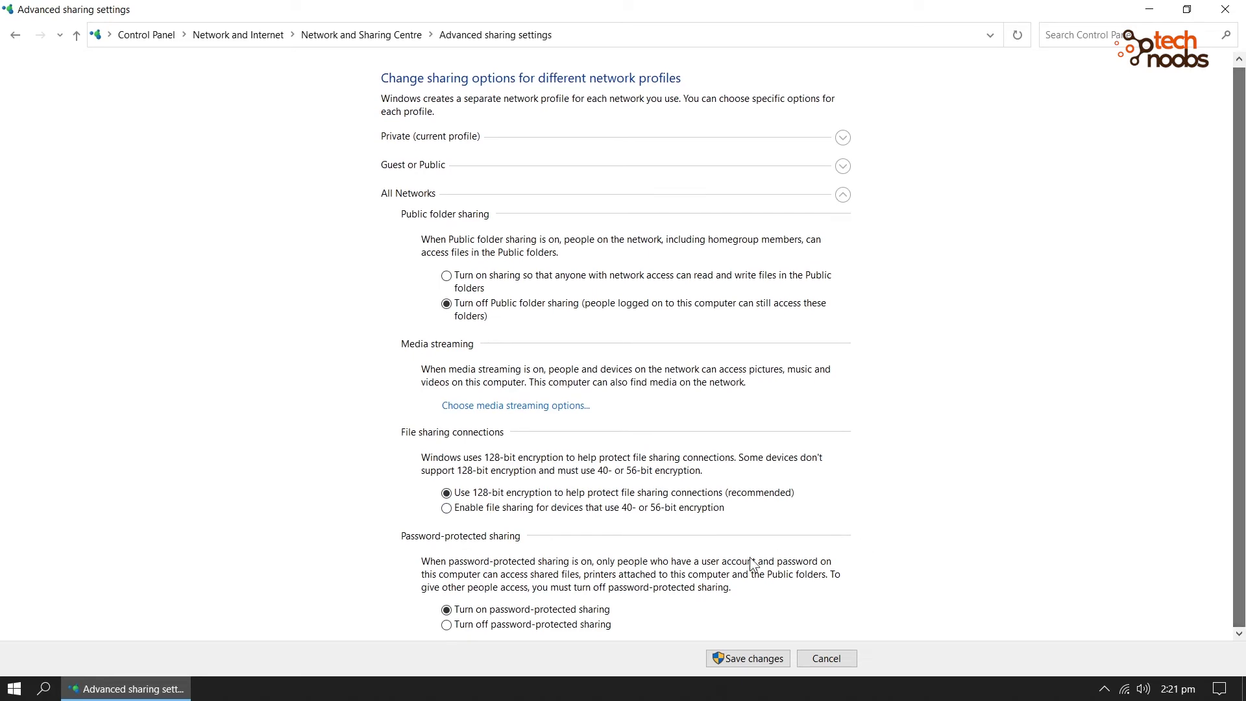
pyautogui.click(448, 626)
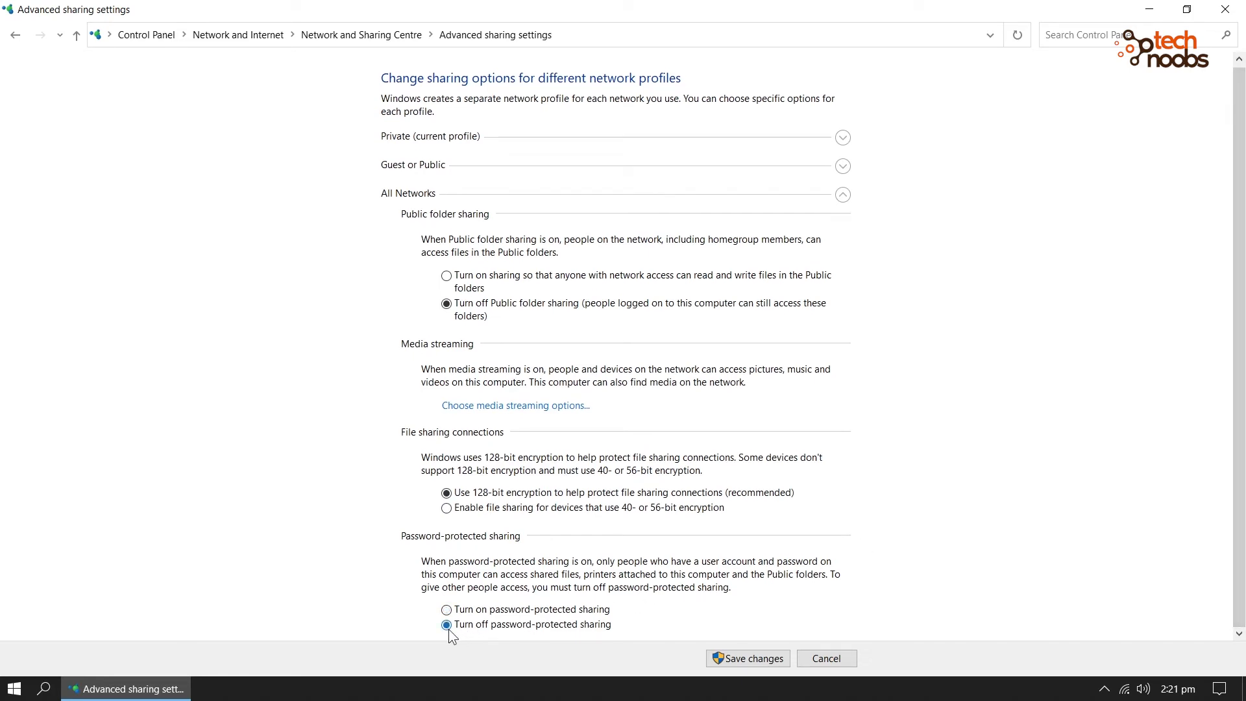
pyautogui.click(751, 658)
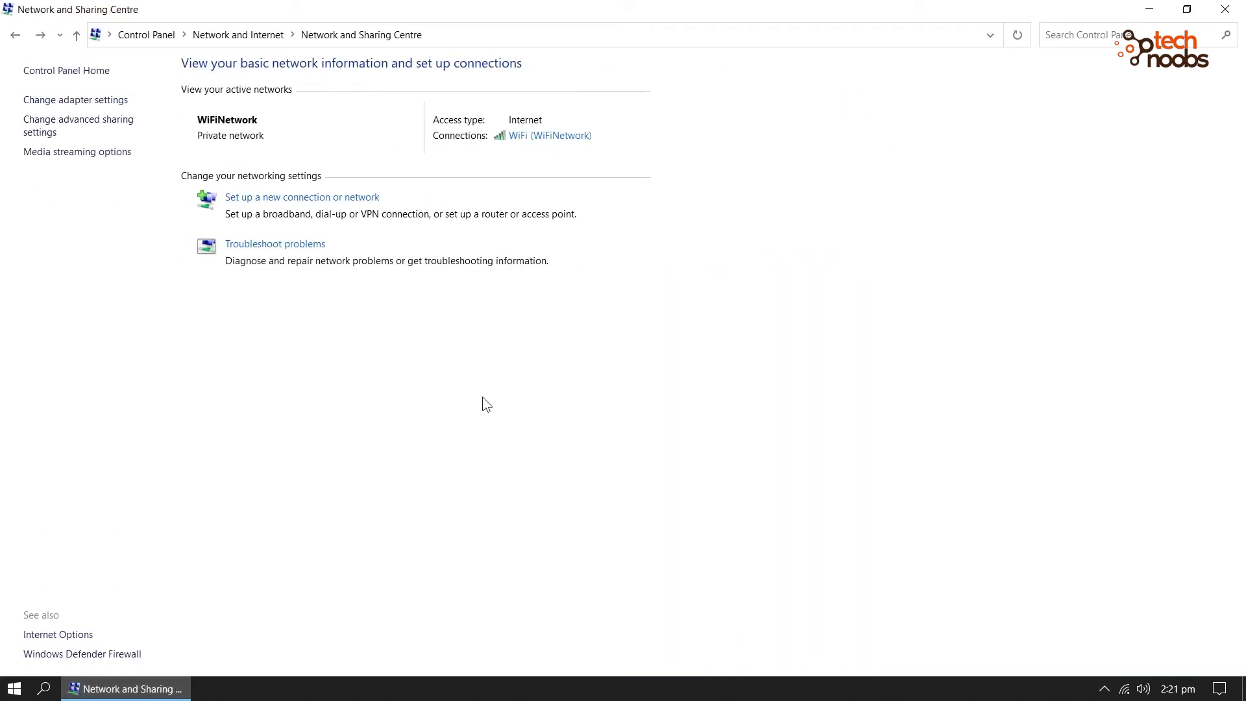
# View the WiFi connection's details to check its DHCP status and IPv4 address, and close the details.
pyautogui.click(547, 138)
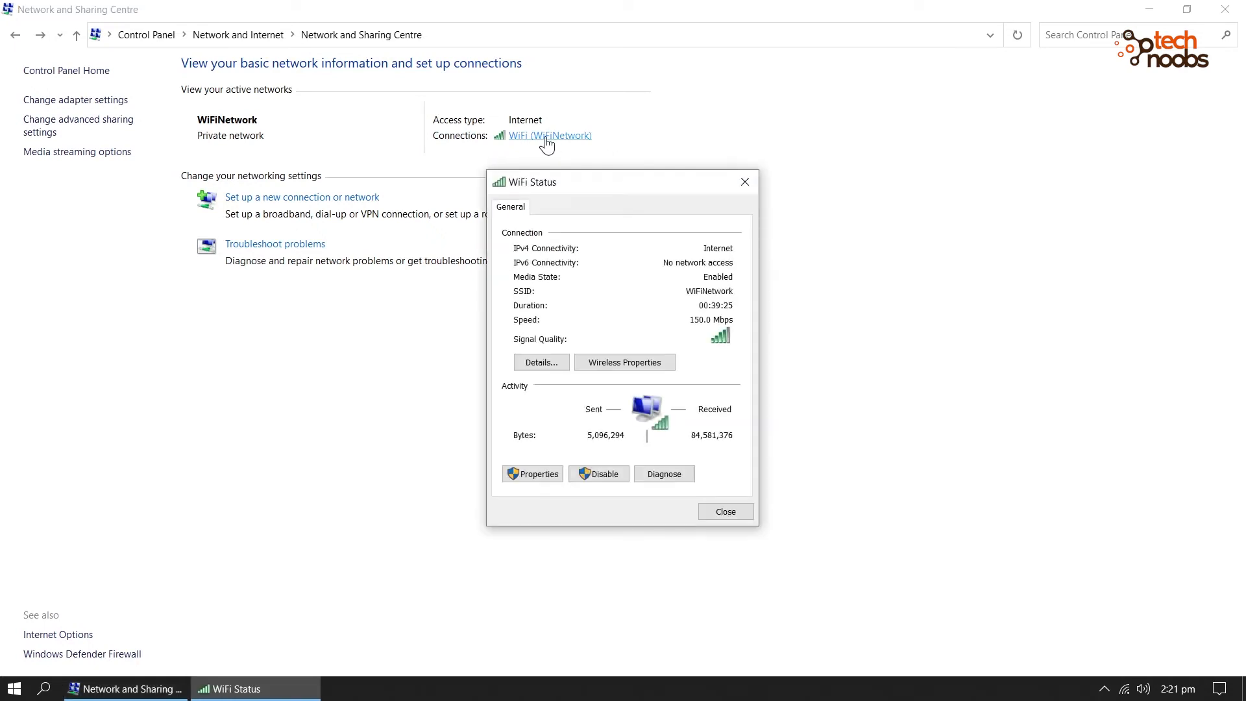
pyautogui.click(548, 365)
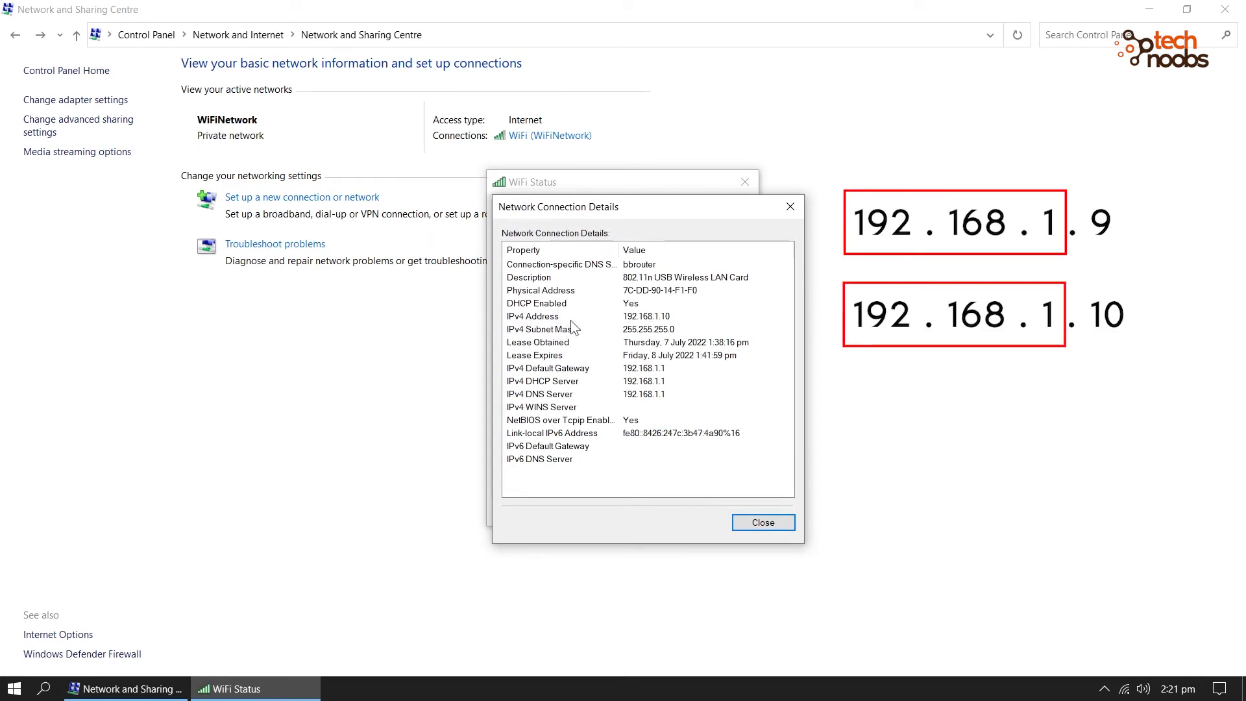
pyautogui.click(558, 303)
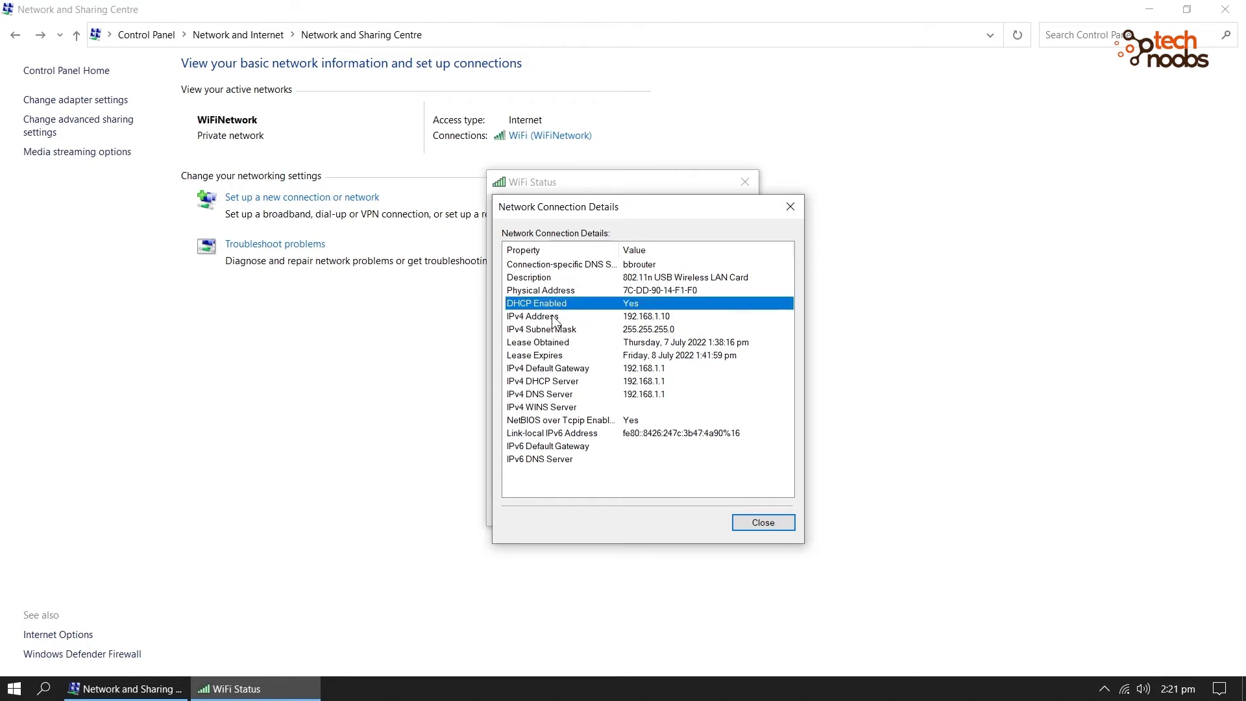
pyautogui.click(554, 316)
pyautogui.click(746, 524)
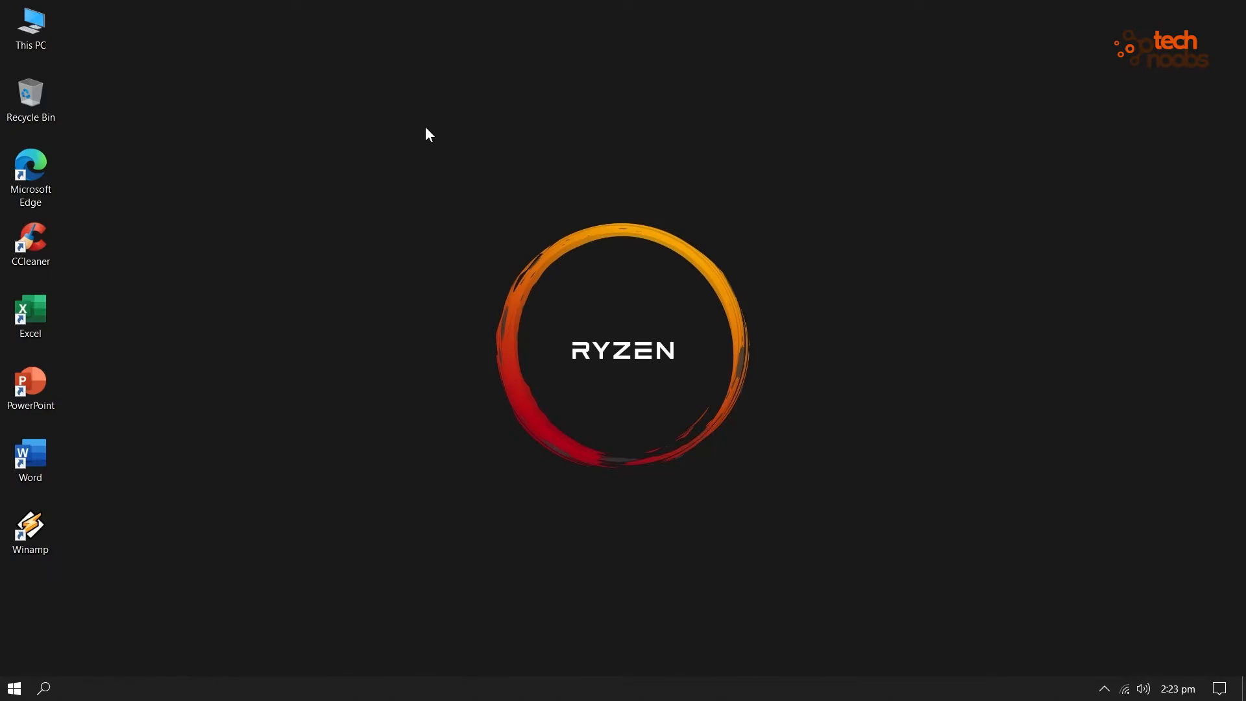
# Browse the Network location from This PC, open the KUU-K1 computer to view its shared folders, and return to Network.
pyautogui.doubleClick(36, 38)
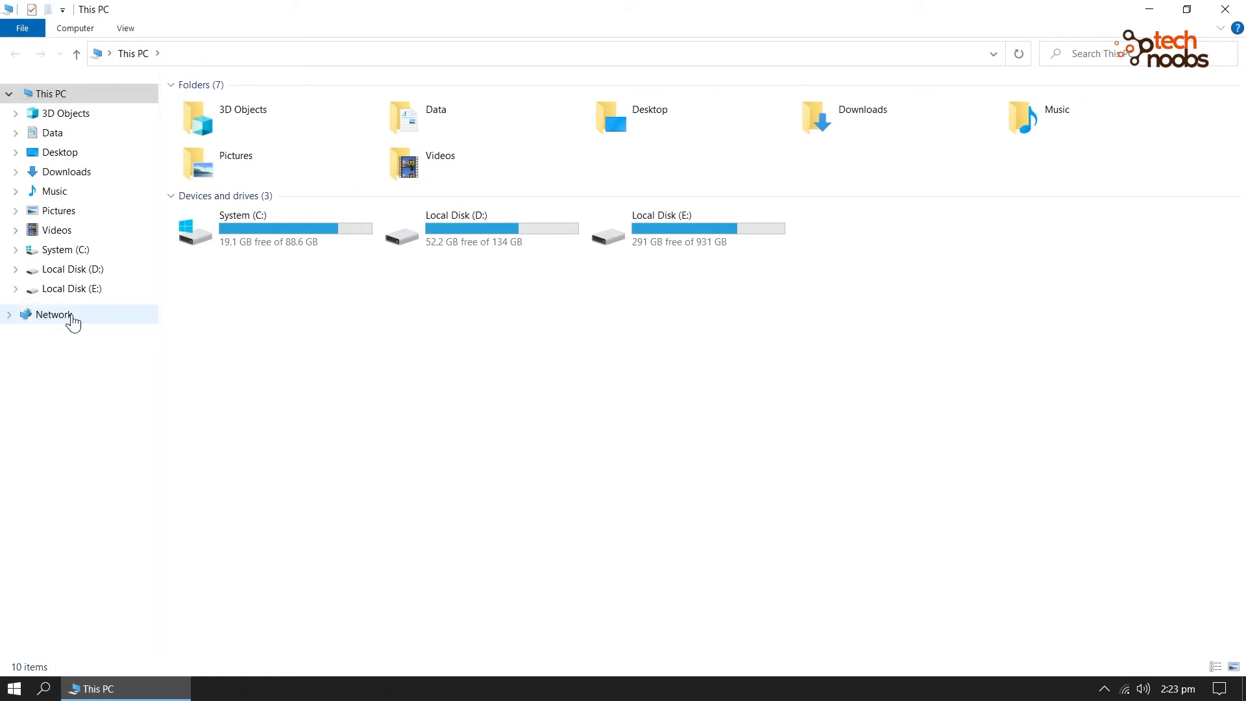
pyautogui.click(72, 318)
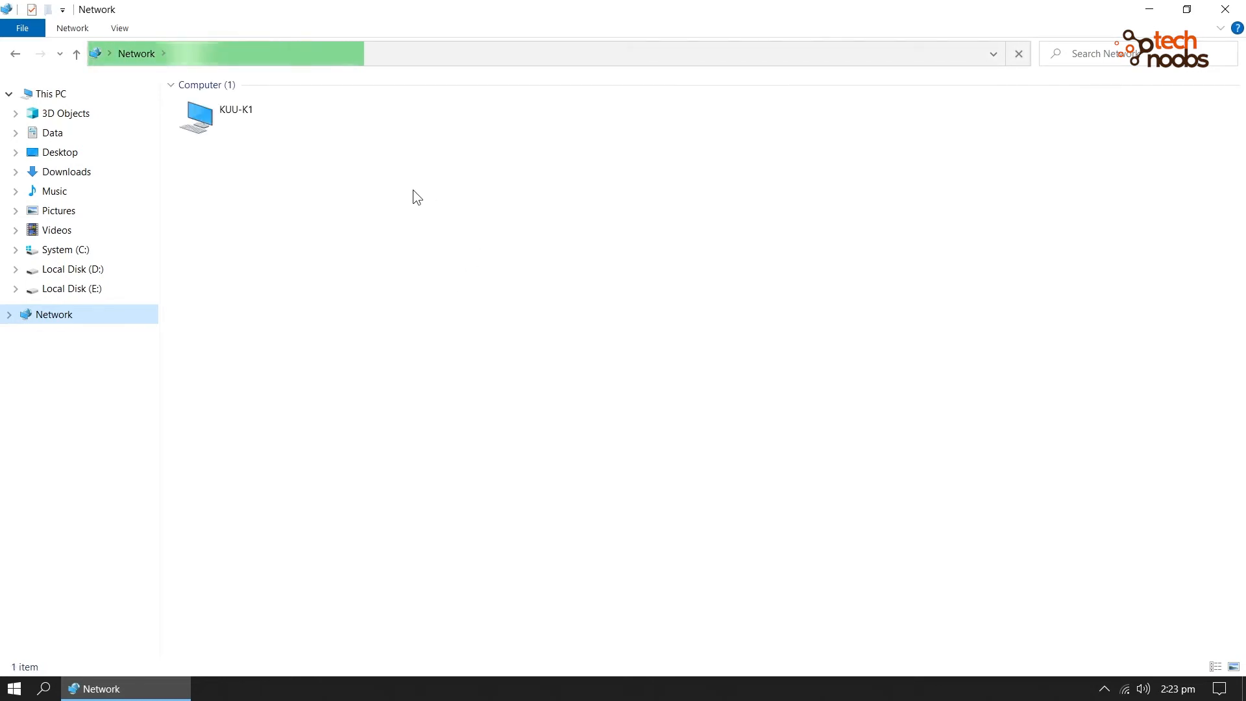
pyautogui.click(283, 121)
pyautogui.rightClick(283, 120)
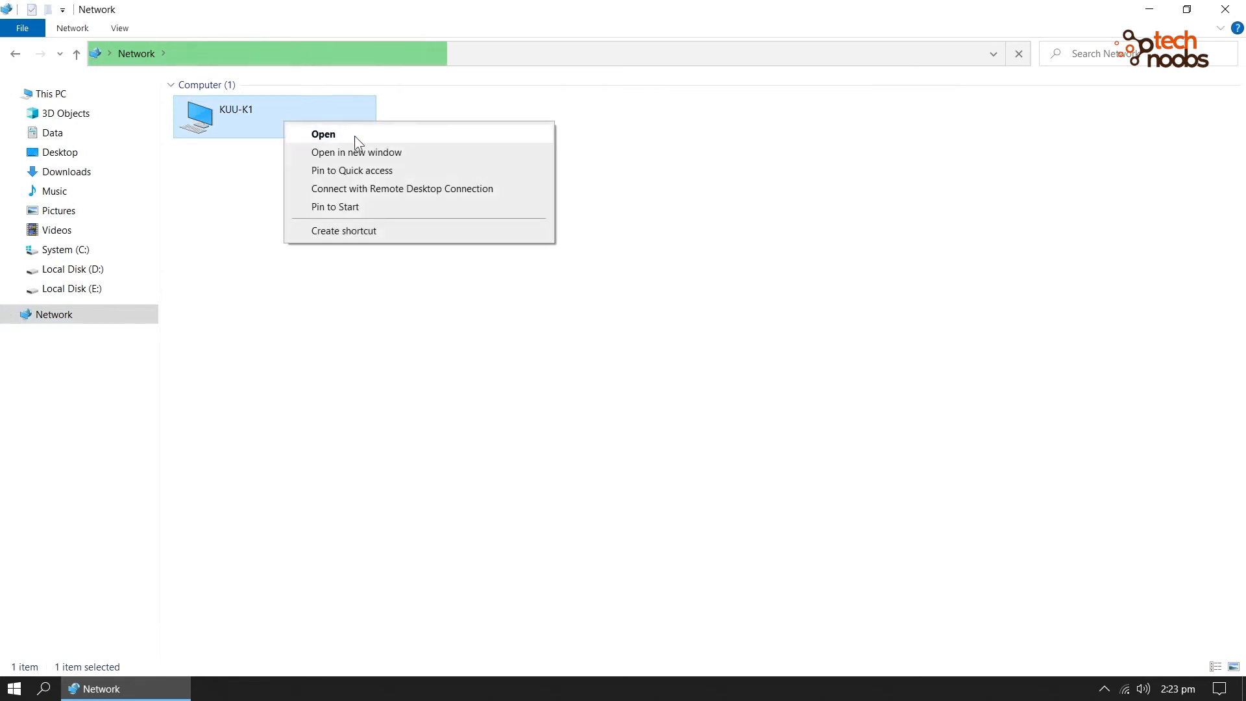
pyautogui.click(369, 135)
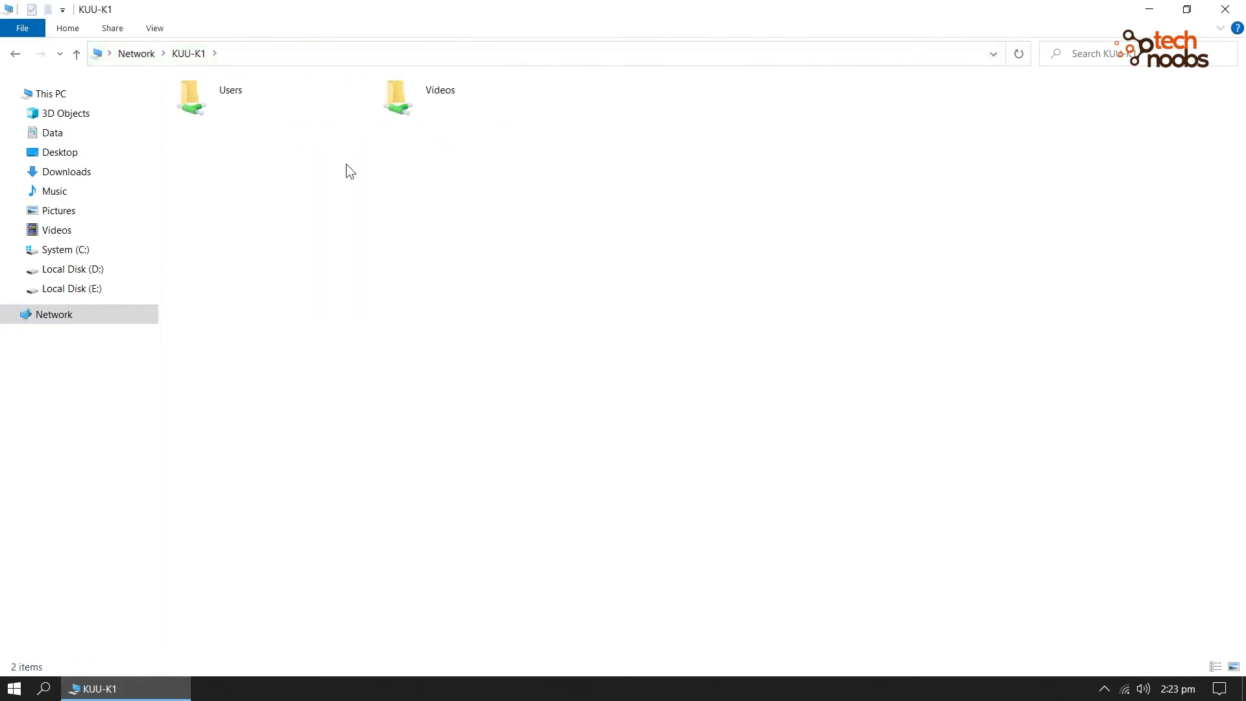
pyautogui.click(77, 54)
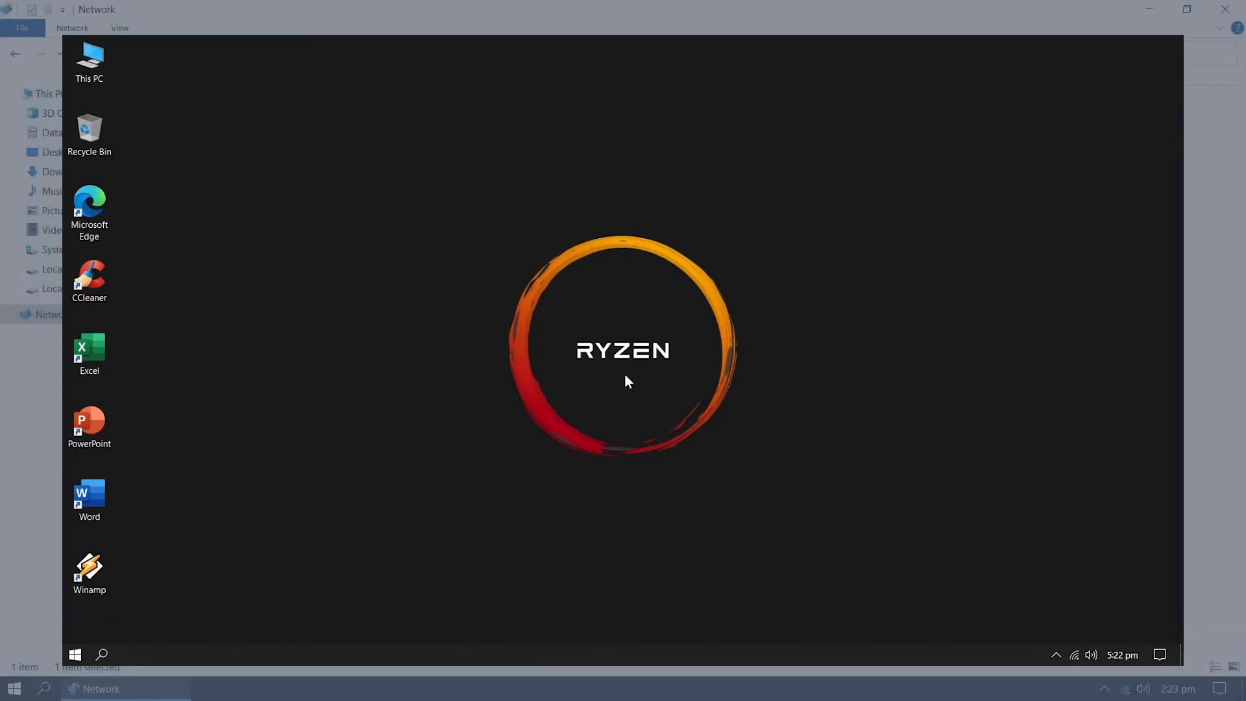
# Open Windows Security's firewall and network protection, go to the apps allowed through the firewall, and unlock the list for changes.
pyautogui.click(1056, 656)
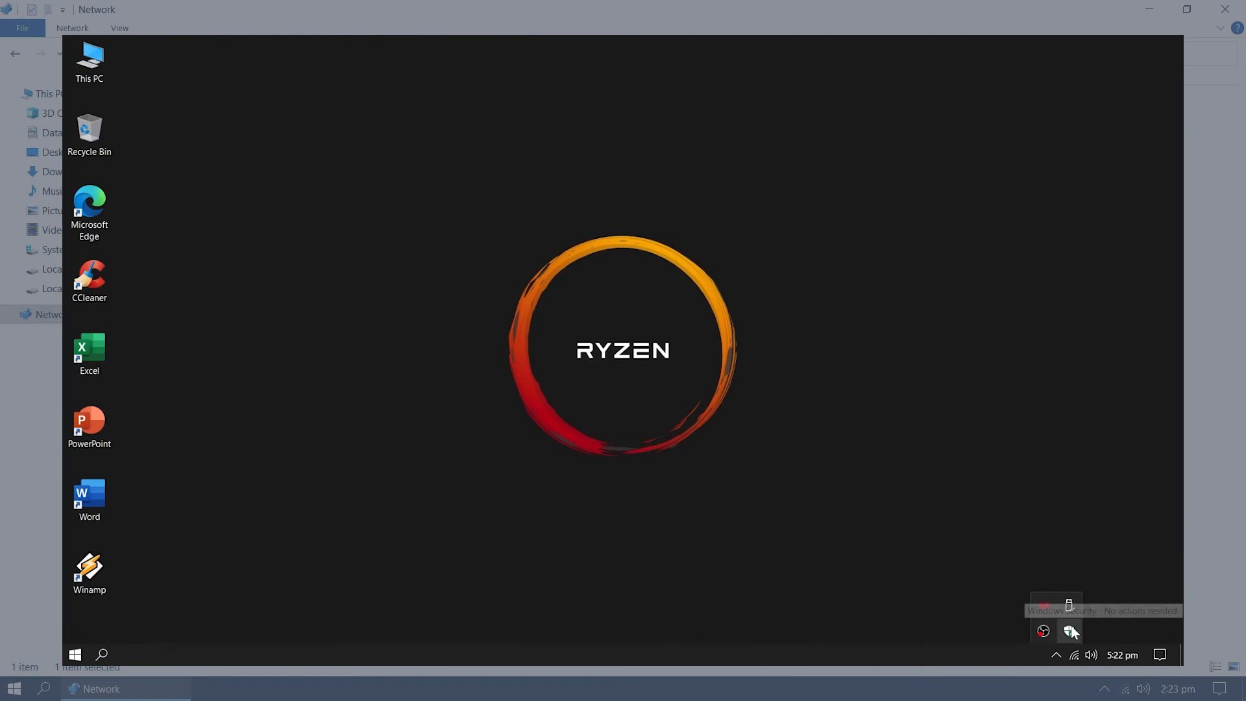
pyautogui.click(1070, 632)
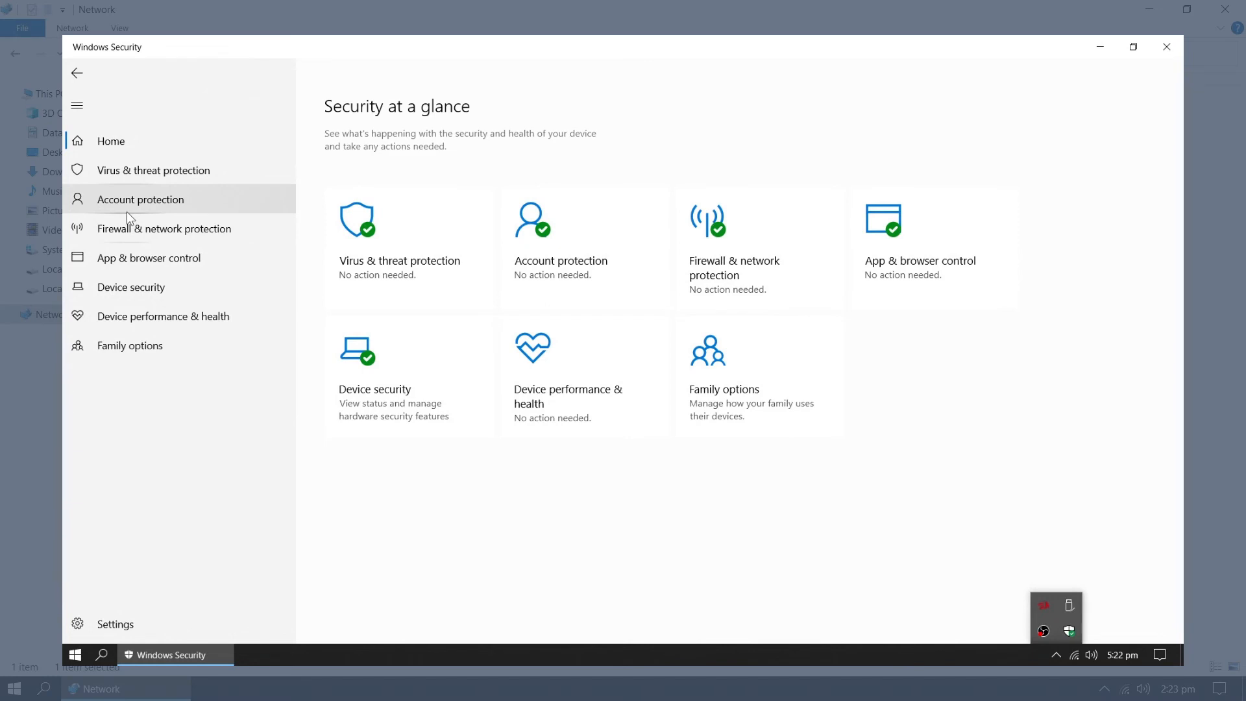
pyautogui.click(162, 229)
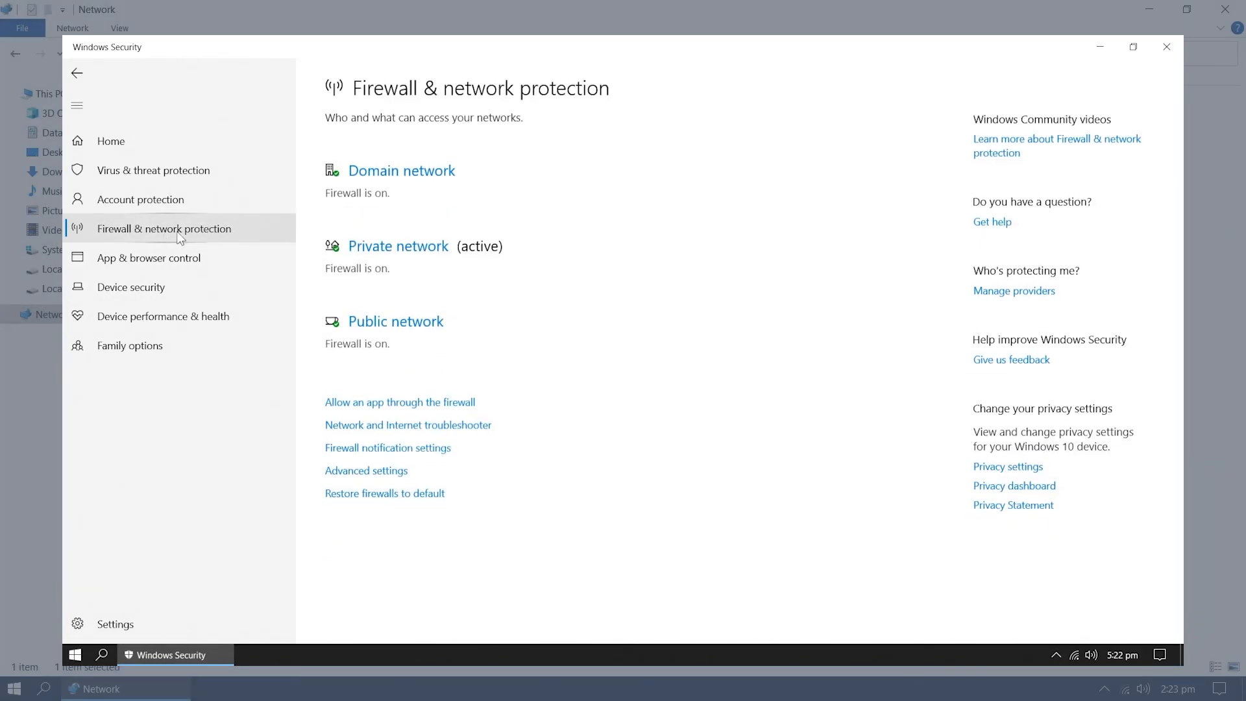
pyautogui.click(392, 402)
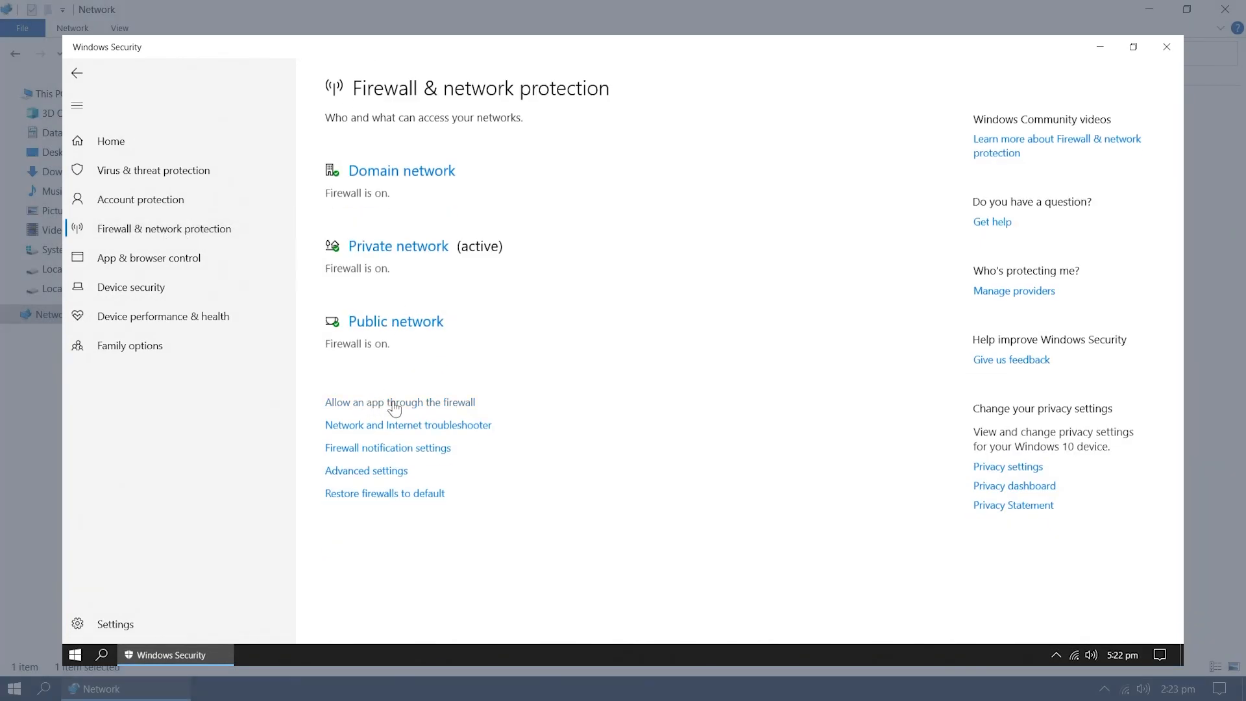
pyautogui.click(788, 143)
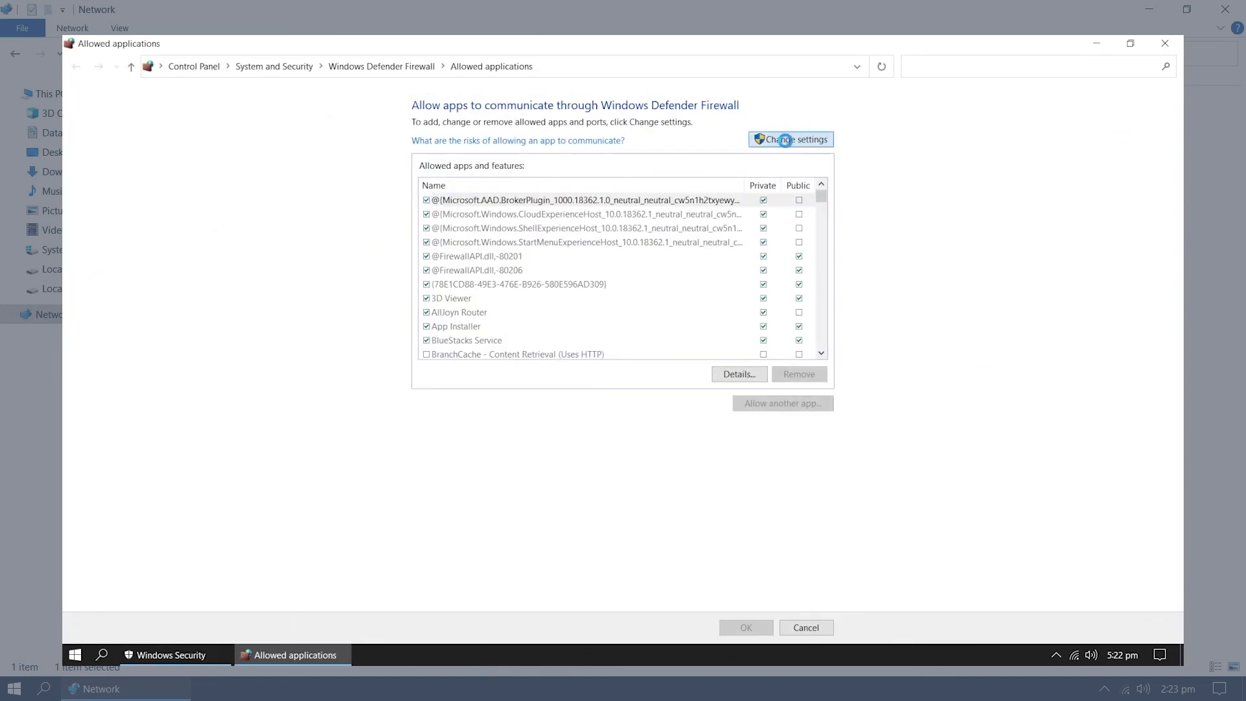
# Check the private and public permissions for File and Printer Sharing, HomeGroup and Network Discovery, accept the list, and close Windows Security.
pyautogui.moveTo(821, 195); pyautogui.dragTo(825, 239)
pyautogui.click(439, 206)
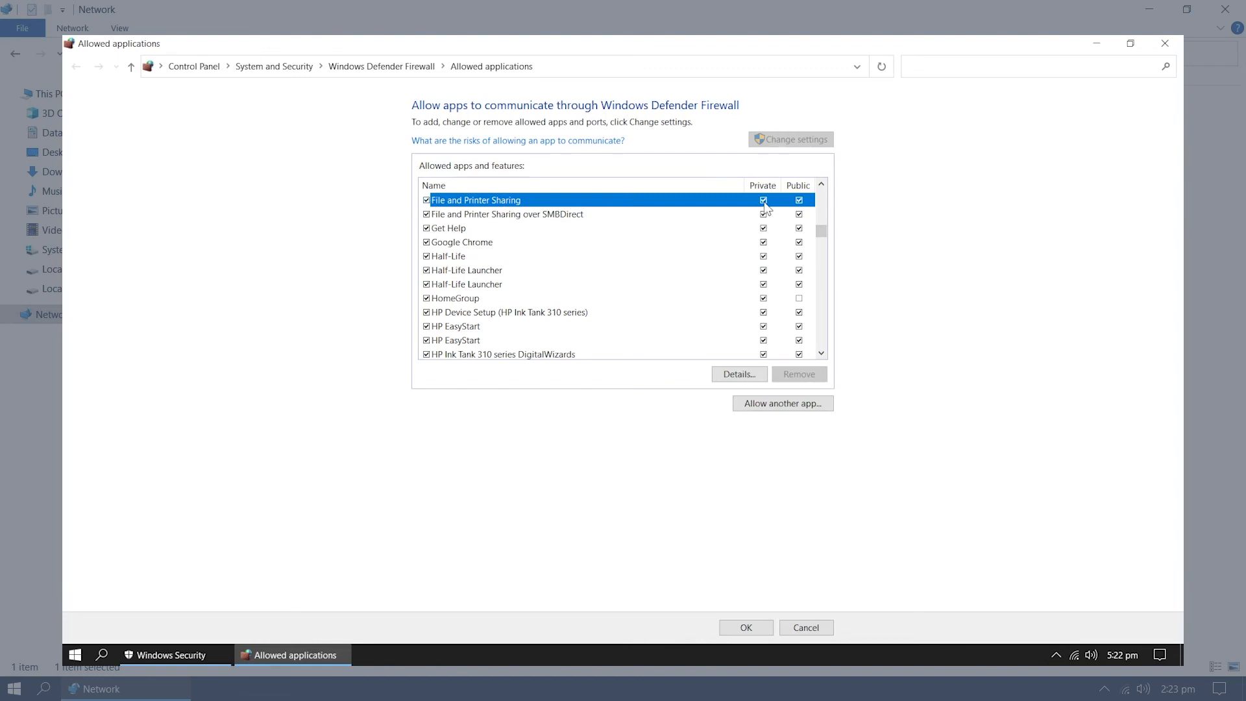
pyautogui.click(469, 300)
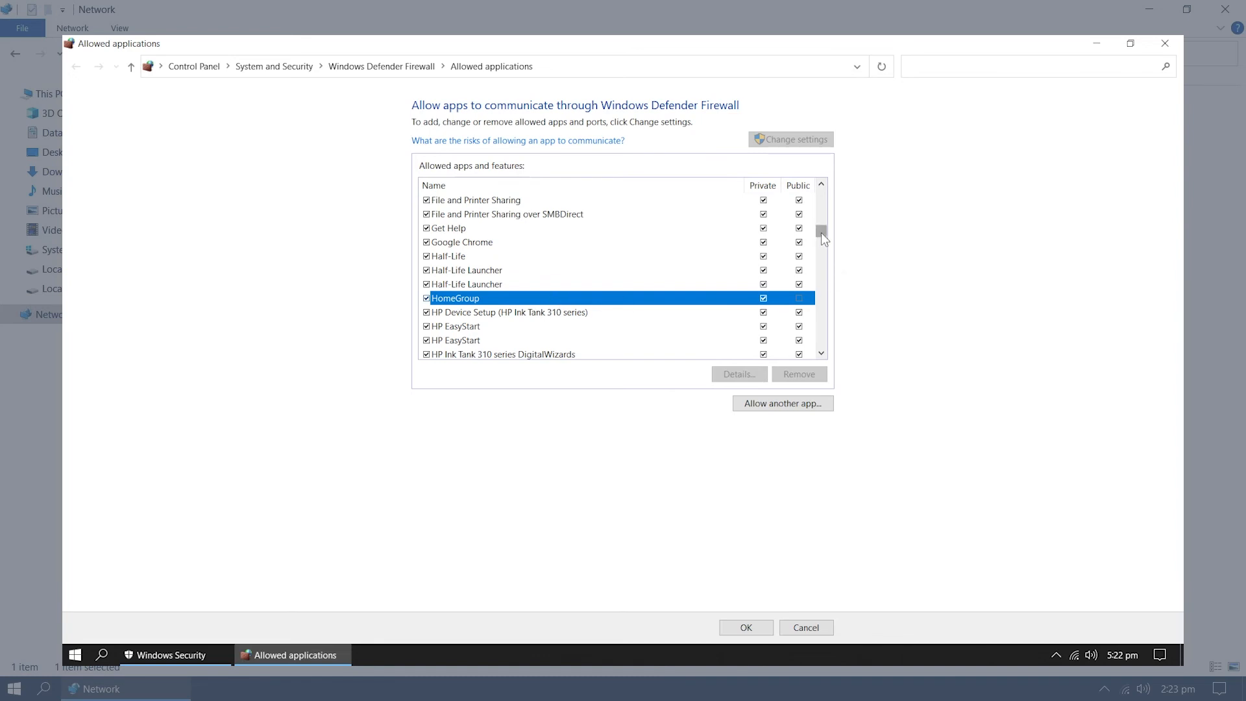
pyautogui.moveTo(821, 234); pyautogui.dragTo(821, 269)
pyautogui.click(459, 257)
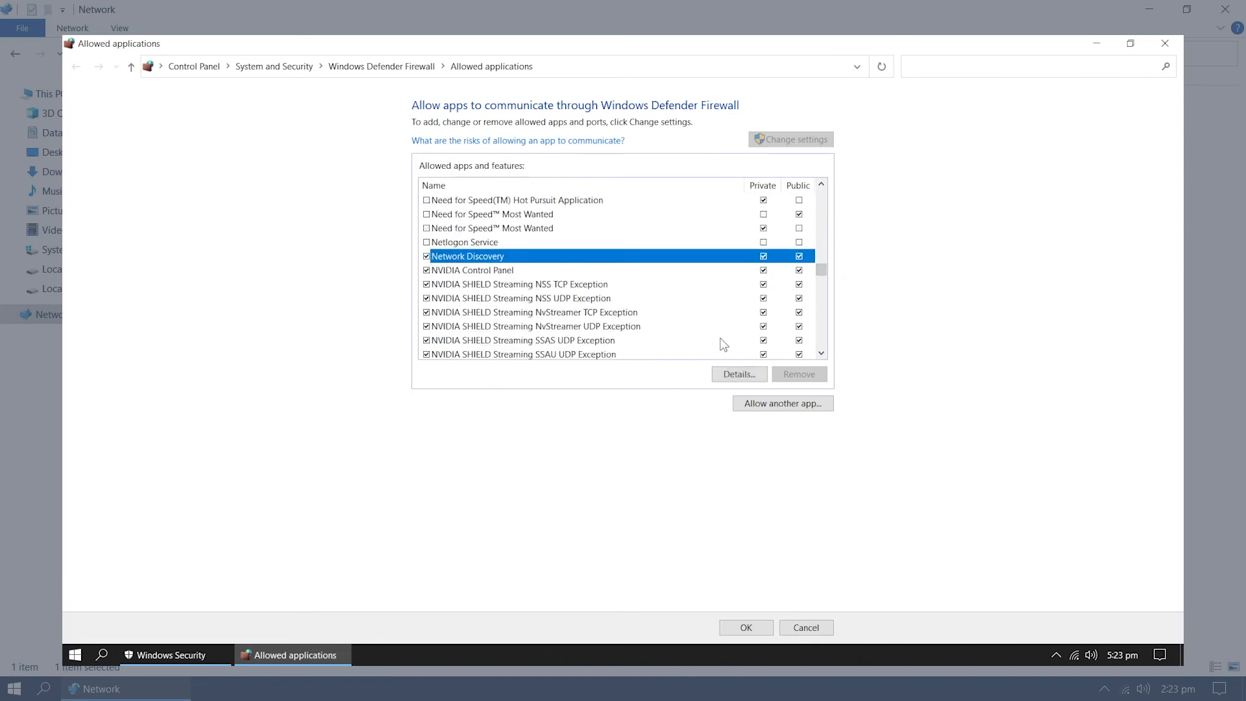
pyautogui.click(745, 628)
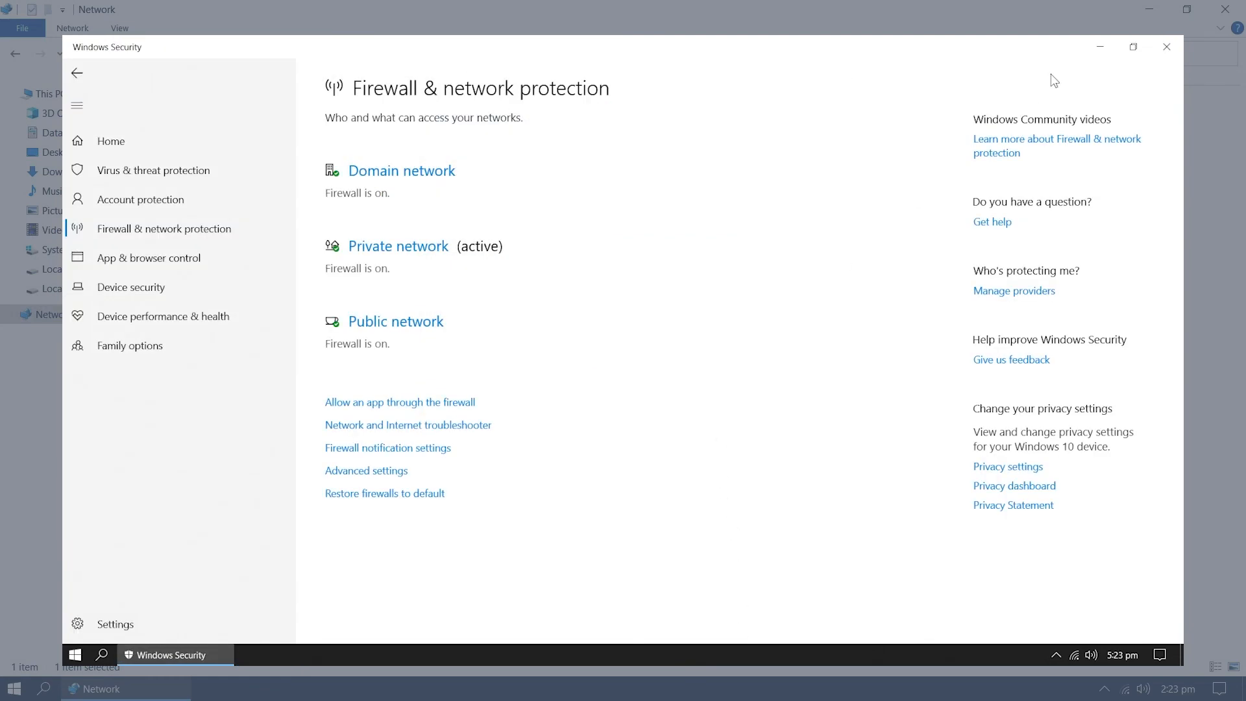
pyautogui.click(1166, 46)
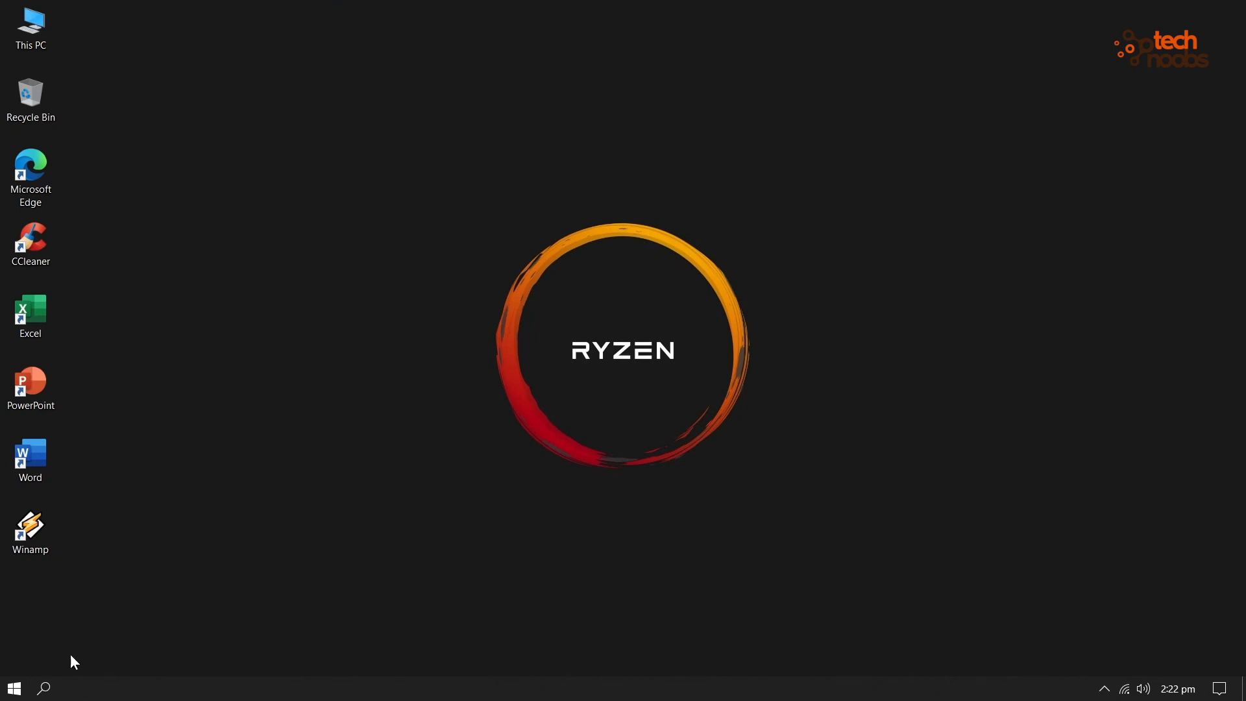
# Open a command prompt, ping the host computer at 192.168.1.9 to test the connection, and close the prompt.
pyautogui.click(44, 689)
pyautogui.write('cmd')
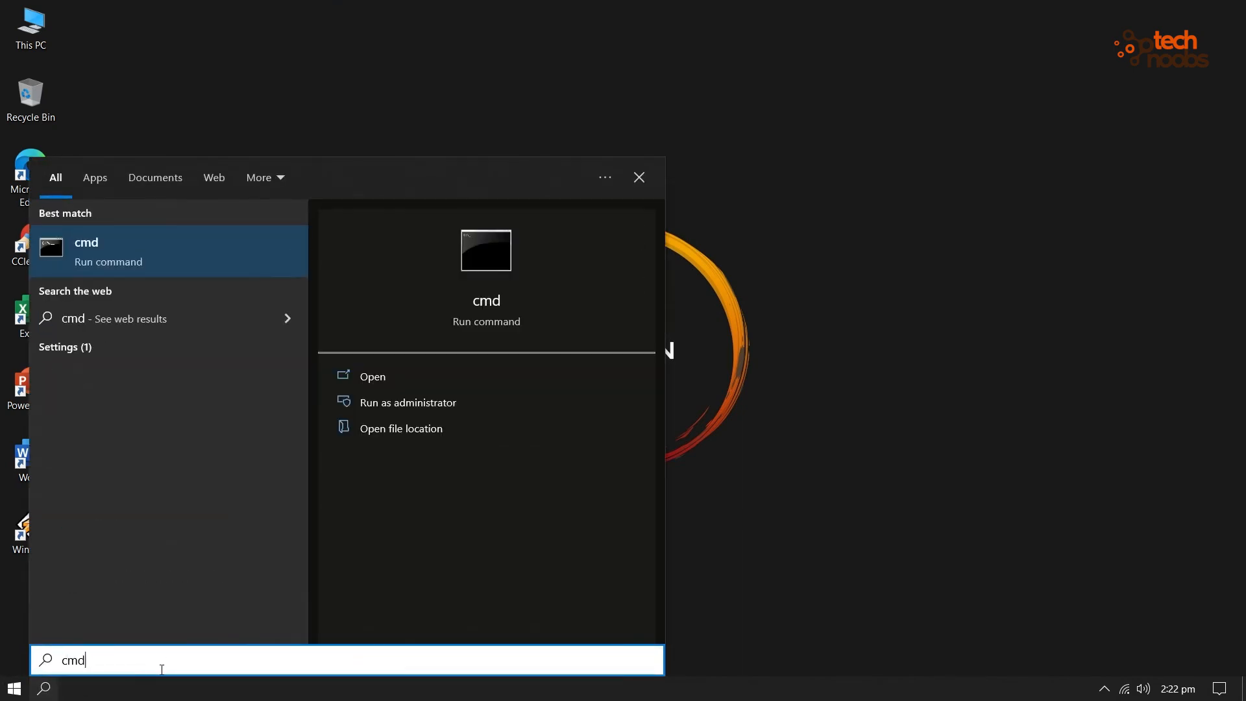
pyautogui.click(186, 261)
pyautogui.write('ping ')
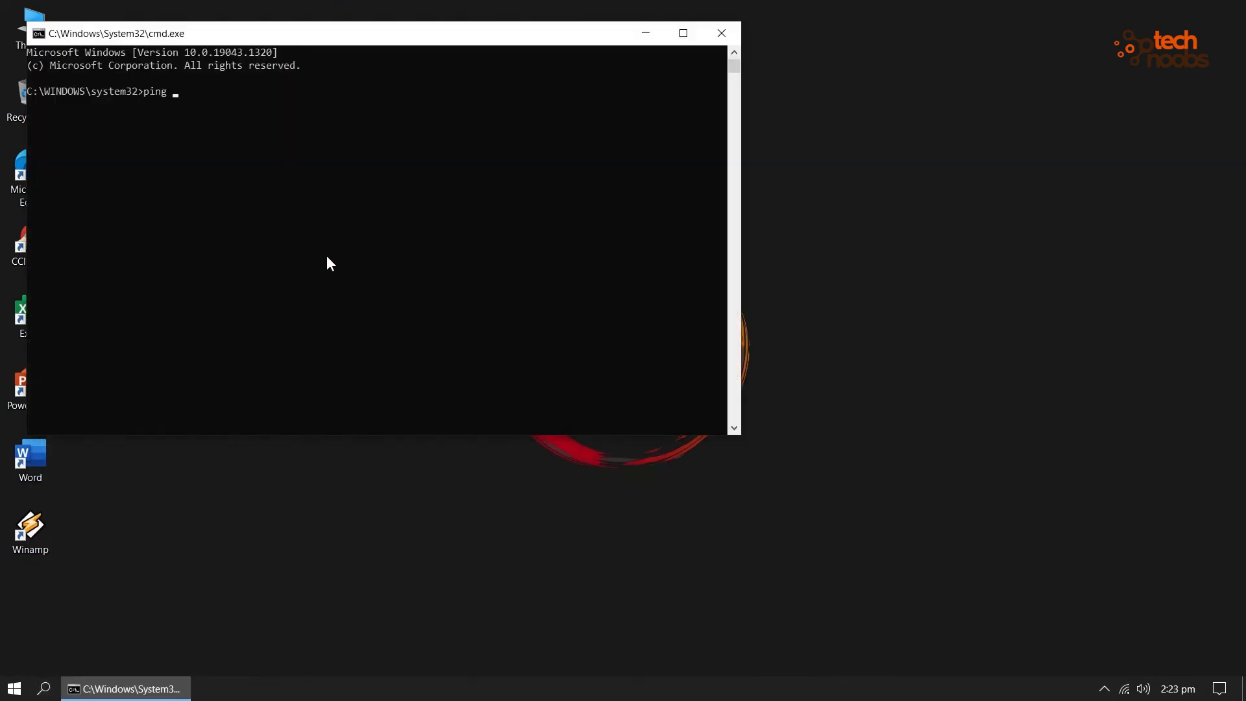
pyautogui.write('192.168.1.9')
pyautogui.press('Return')
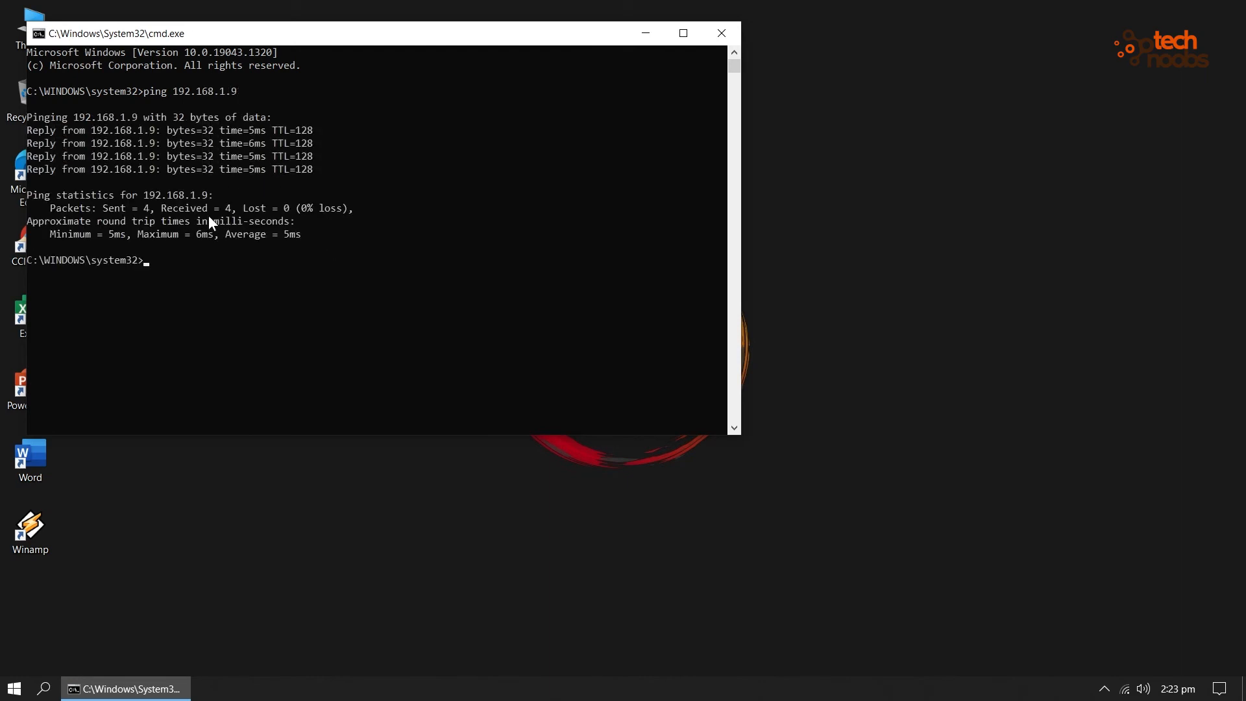
pyautogui.click(722, 33)
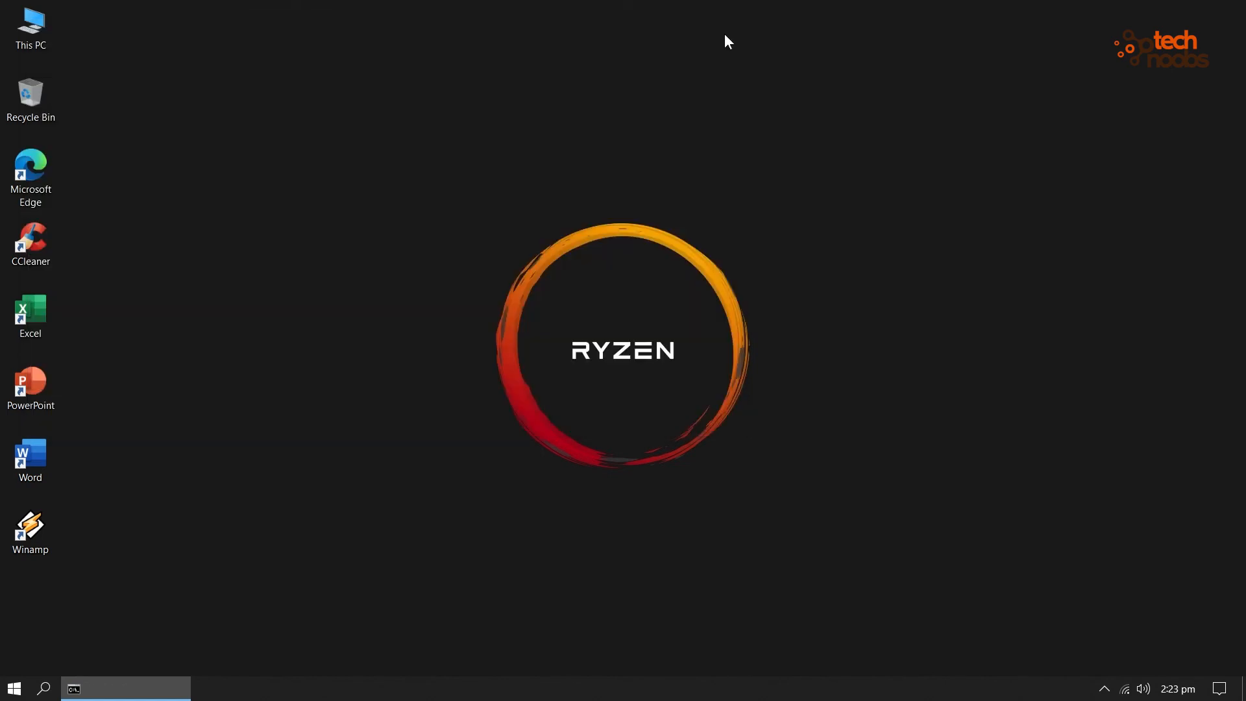
# Open the Network location from This PC and go to the host computer's shared folders through the path \\192.168.1.9.
pyautogui.doubleClick(32, 29)
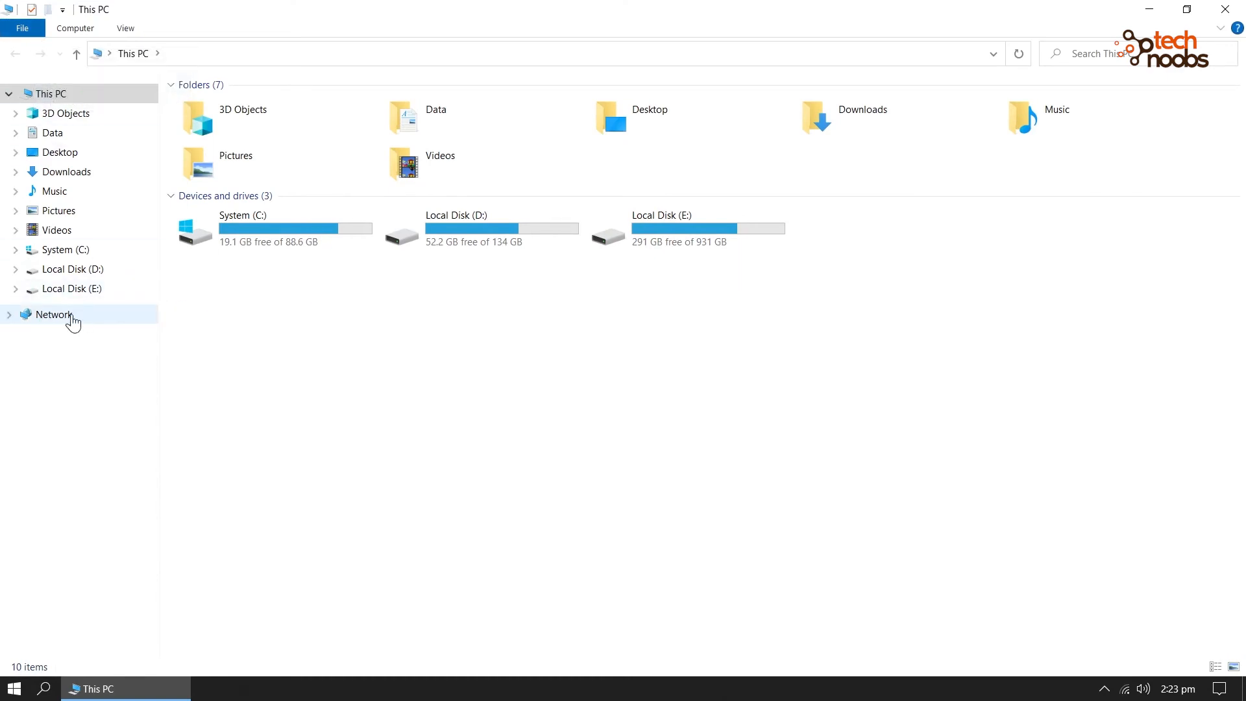
pyautogui.click(72, 316)
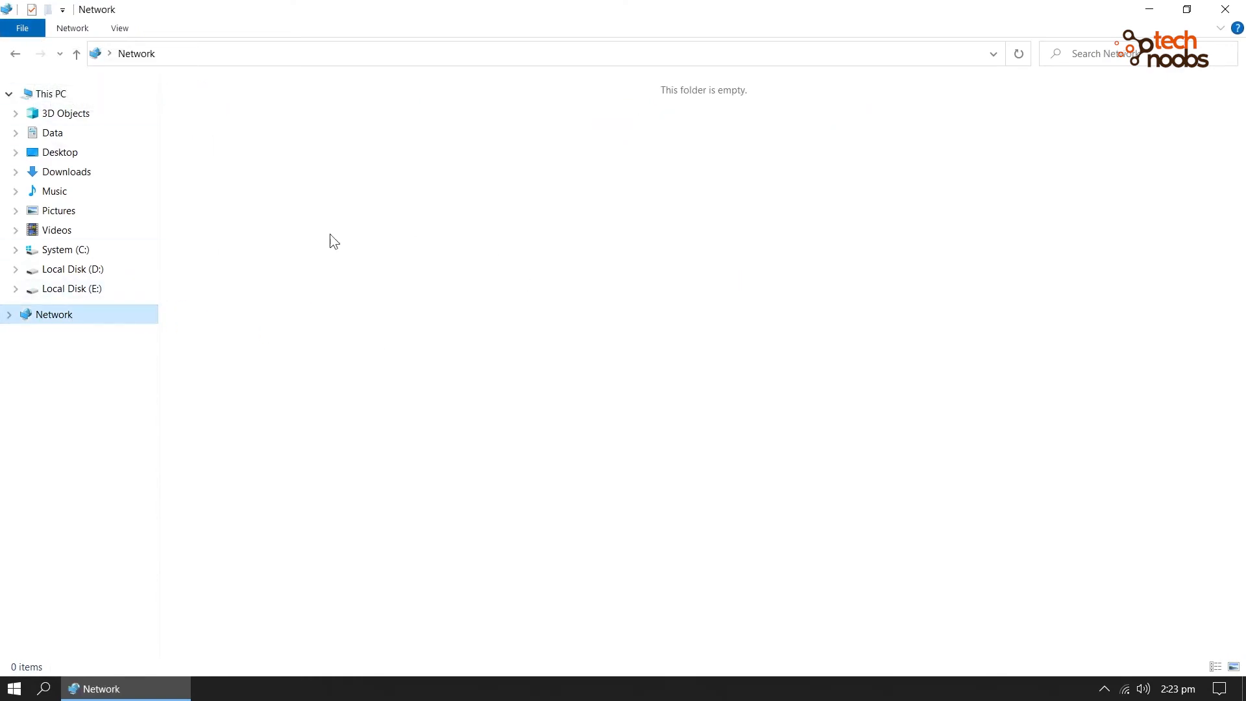
pyautogui.click(205, 111)
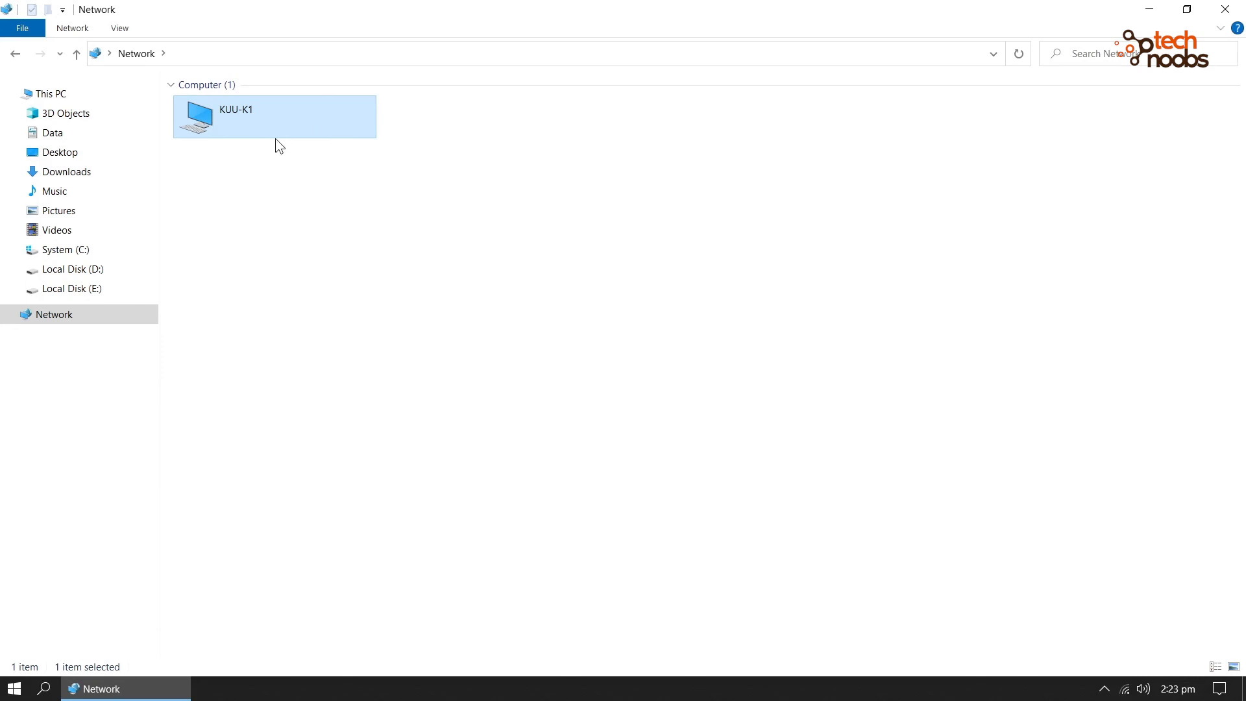
pyautogui.click(369, 59)
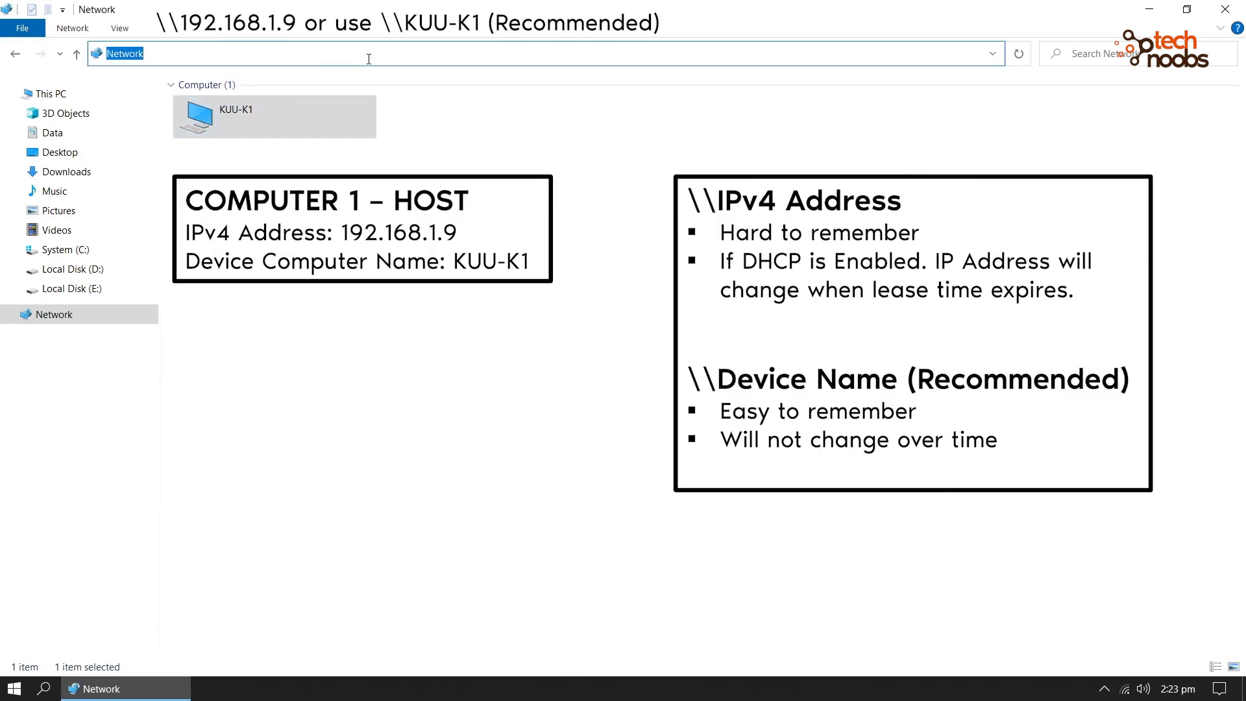
pyautogui.write('\\192.168.1.9')
pyautogui.press('Return')
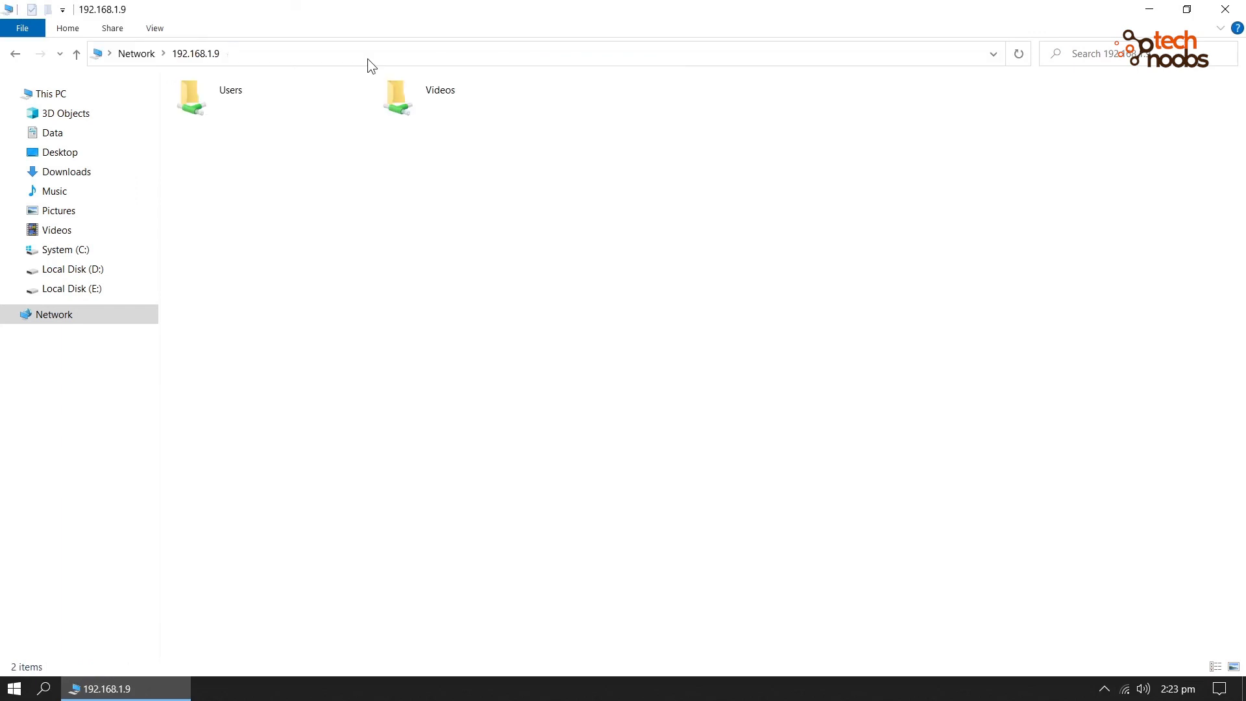